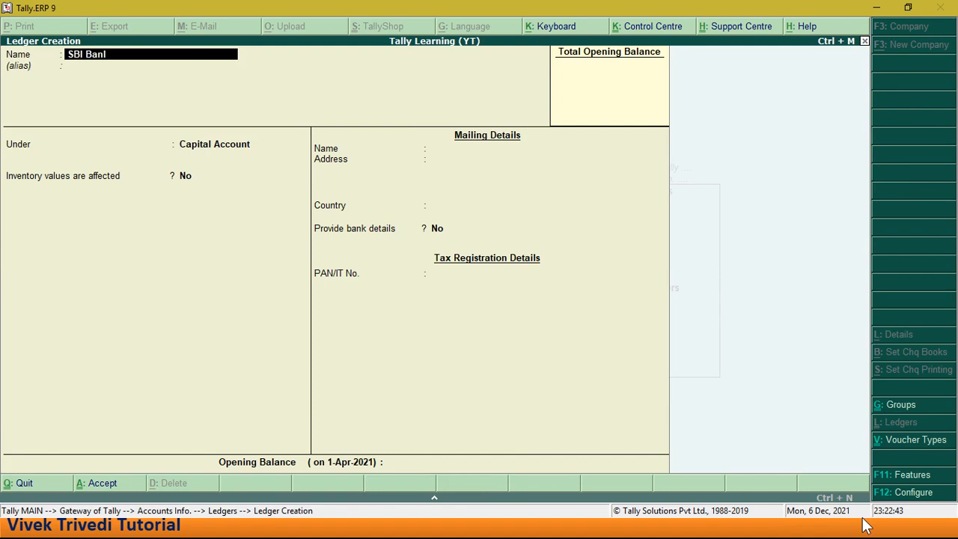
# - Name the new ledger SBI Bank A/c and place it under the Bank Accounts group
pyautogui.write('k a/c')
pyautogui.press('Return')
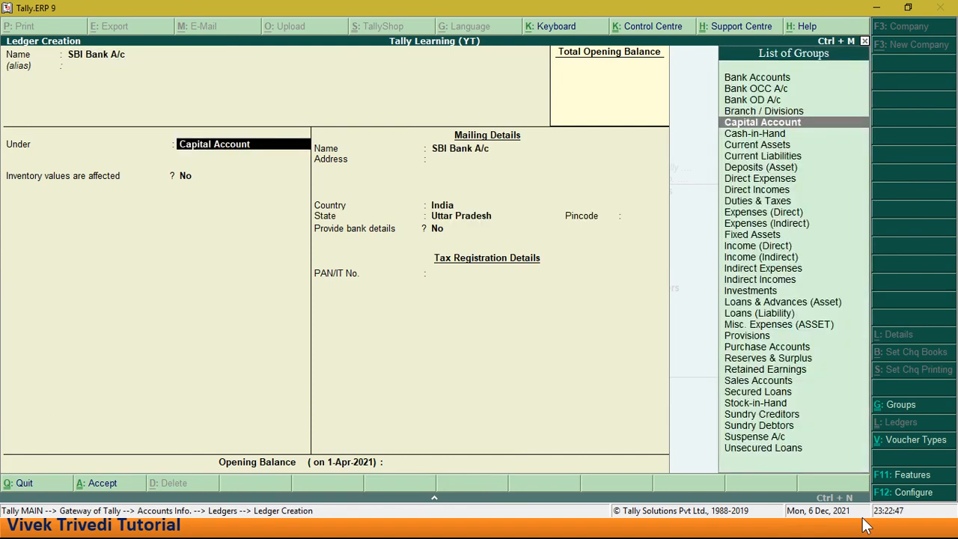
pyautogui.write('Ba')
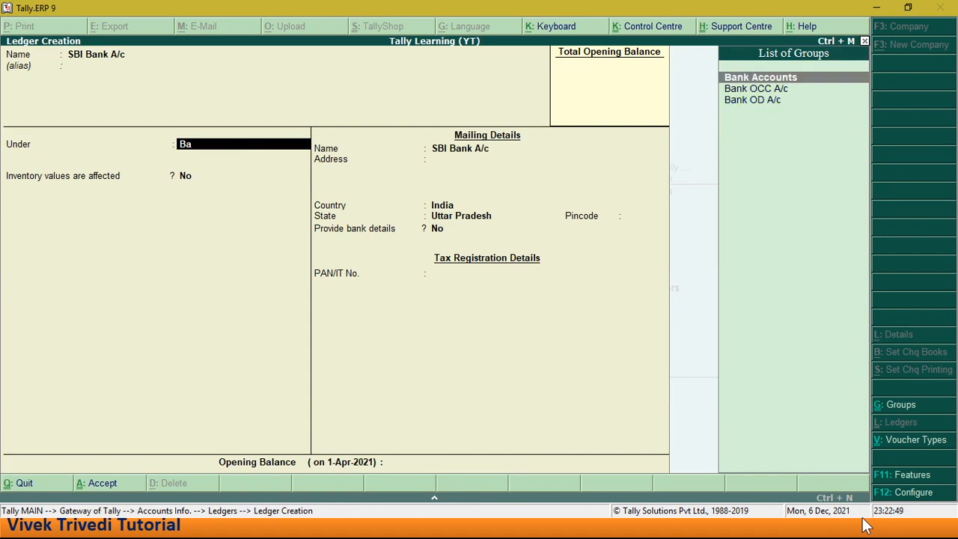
pyautogui.press('Return')
pyautogui.press('Return')
# - Keep the default bank and mailing details, leave the opening balance empty, and save the SBI Bank A/c ledger
pyautogui.press('Return')
pyautogui.press('Return')
pyautogui.press('Return')
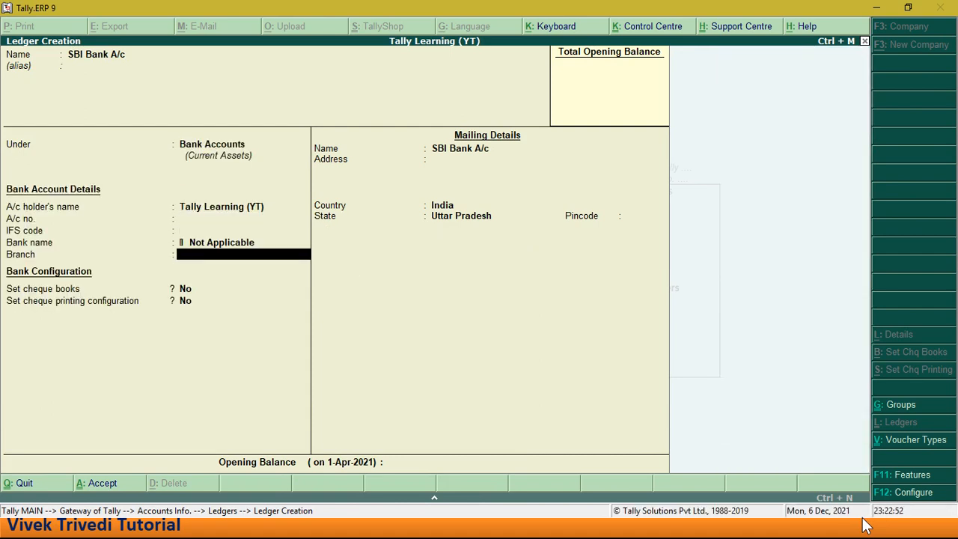
pyautogui.press('Return')
pyautogui.press('Return')
pyautogui.press('Return')
pyautogui.press('Return')
pyautogui.press('Return')
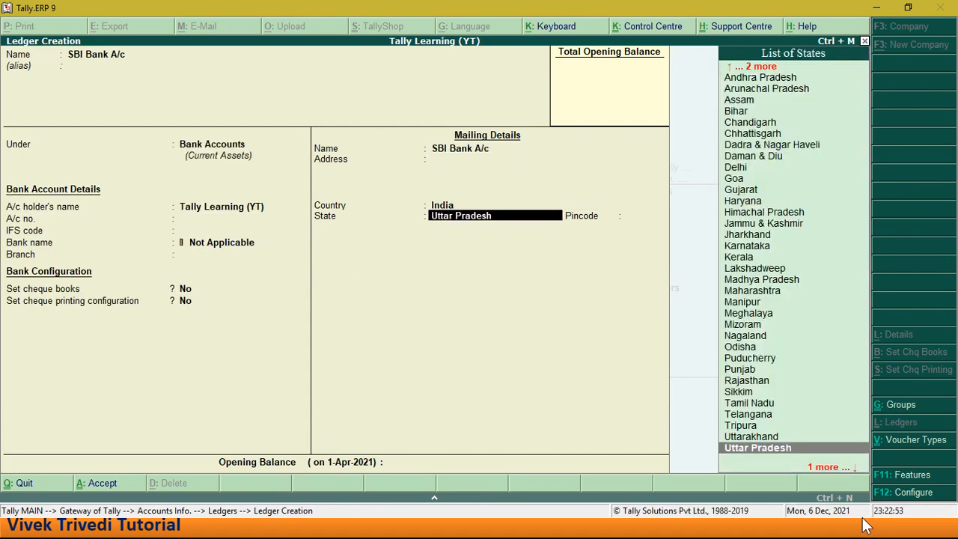
pyautogui.press('Return')
pyautogui.press('Return')
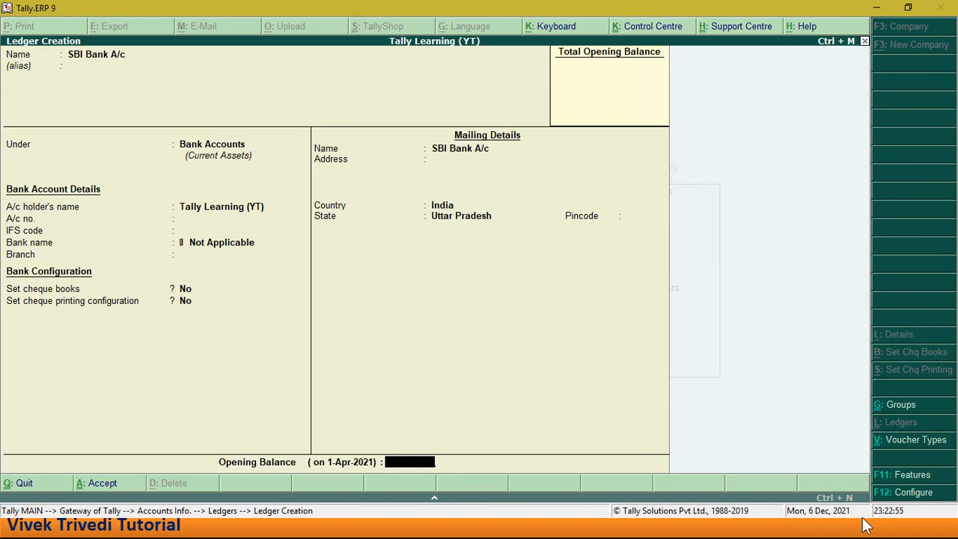
pyautogui.press('Return')
pyautogui.press('Return')
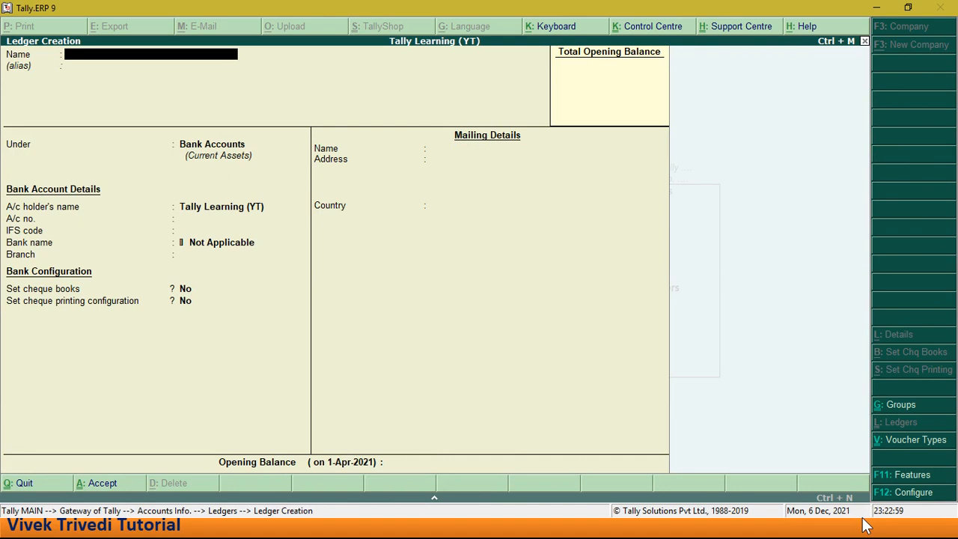
# - Create a ledger named Axis Bank A/c under Bank Accounts, keeping the default details and no opening balance
pyautogui.write('Axis Bank a/c')
pyautogui.press('Return')
pyautogui.press('Return')
pyautogui.press('Return')
pyautogui.press('Return')
pyautogui.press('Return')
pyautogui.press('Return')
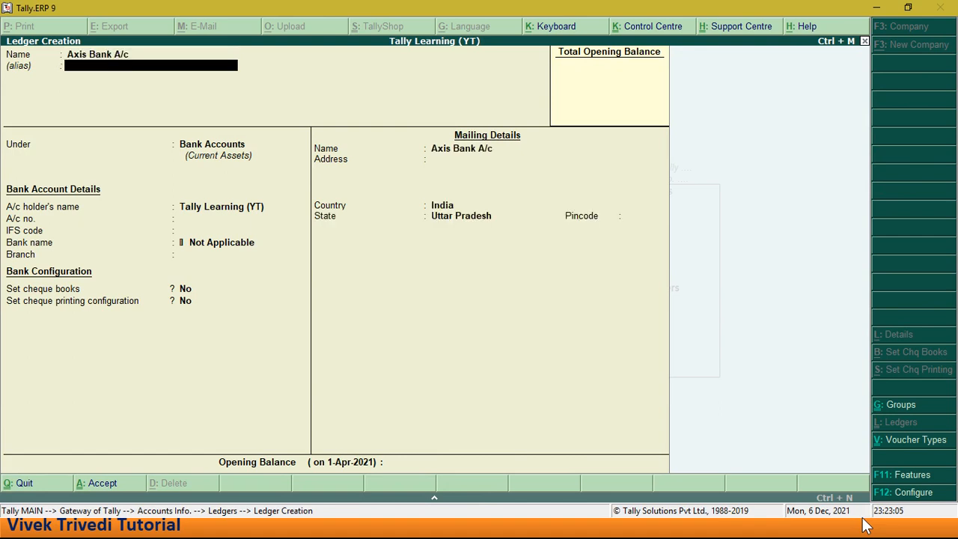
pyautogui.press('Return')
pyautogui.press('Return')
pyautogui.press('Return')
pyautogui.press('Return')
pyautogui.press('Return')
pyautogui.press('Return')
pyautogui.press('Return')
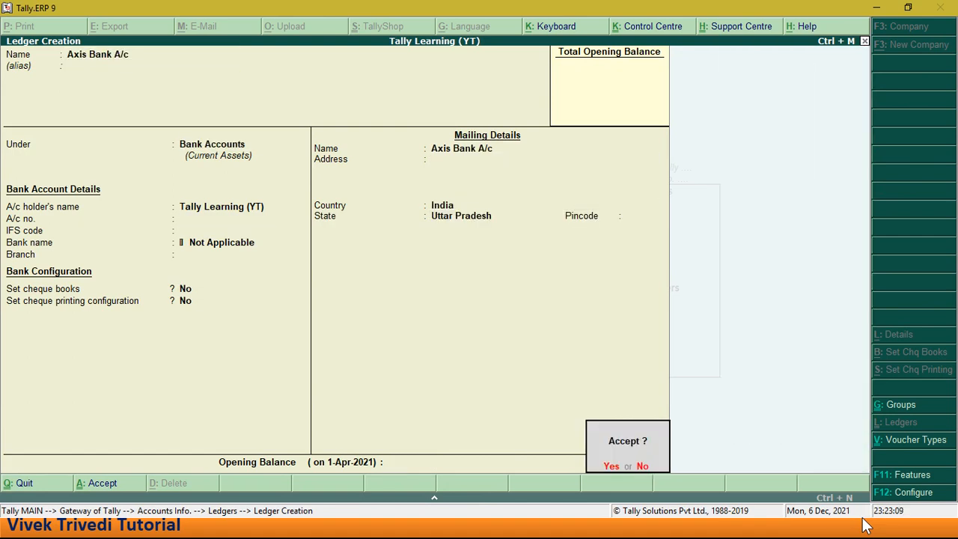
pyautogui.press('Return')
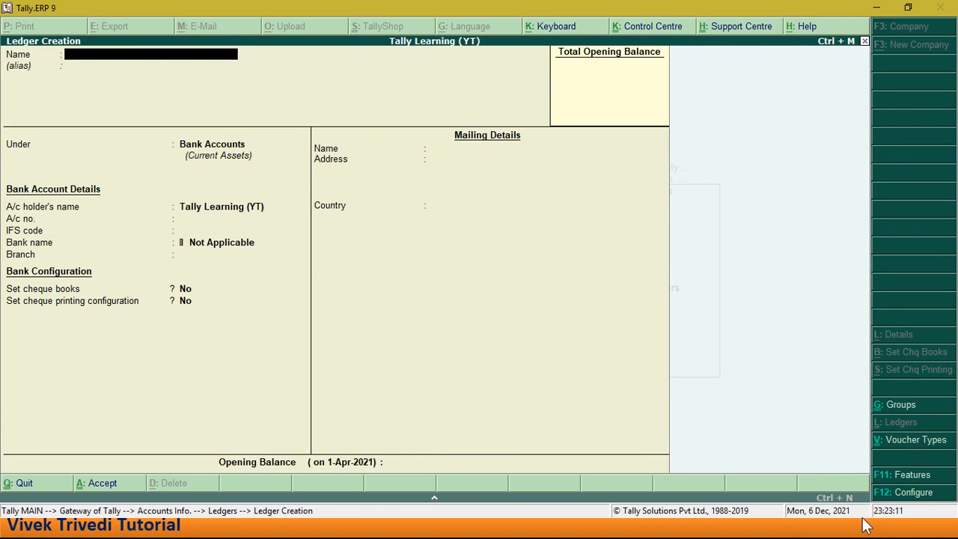
# - Leave ledger creation and start a Contra voucher in Accounting Vouchers
pyautogui.press('Escape')
pyautogui.press('Escape')
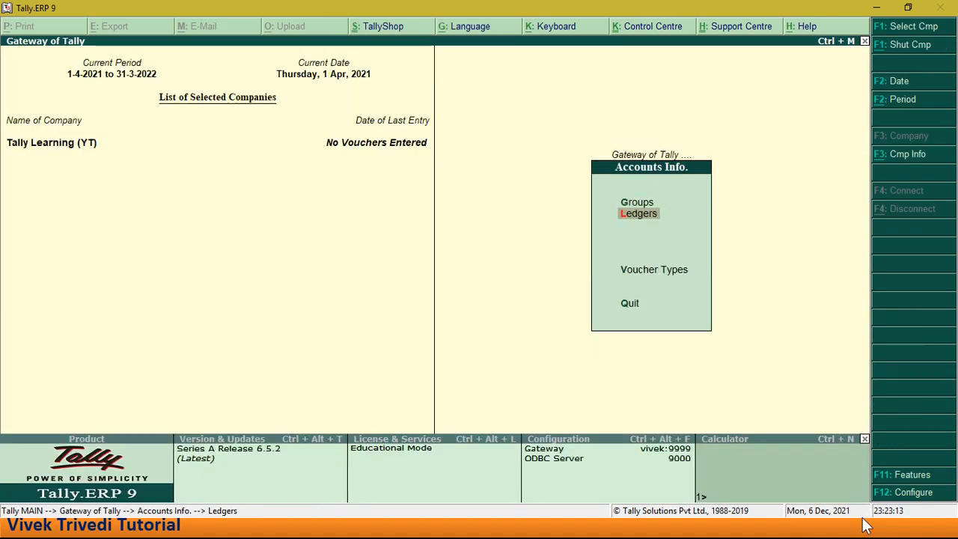
pyautogui.press('Escape')
pyautogui.press('Down')
pyautogui.press('Down')
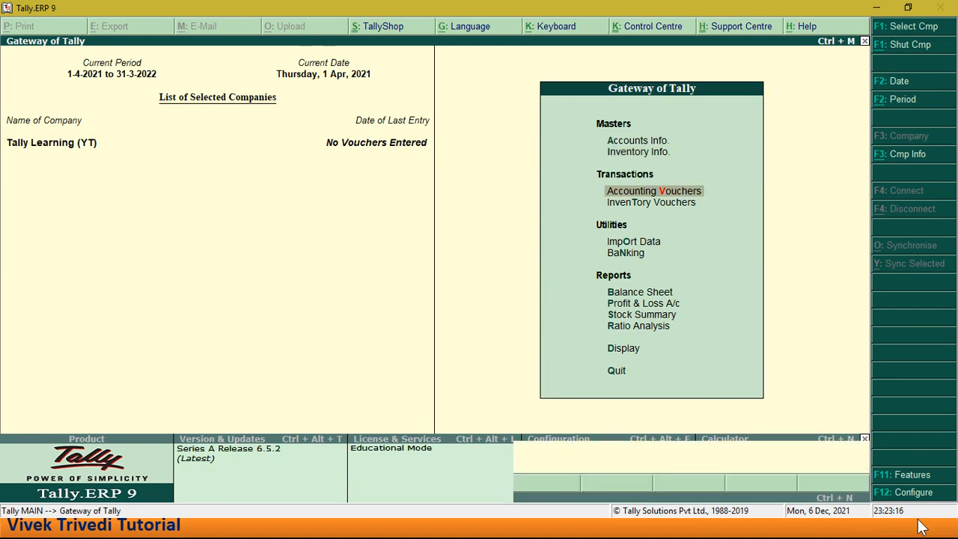
pyautogui.press('Return')
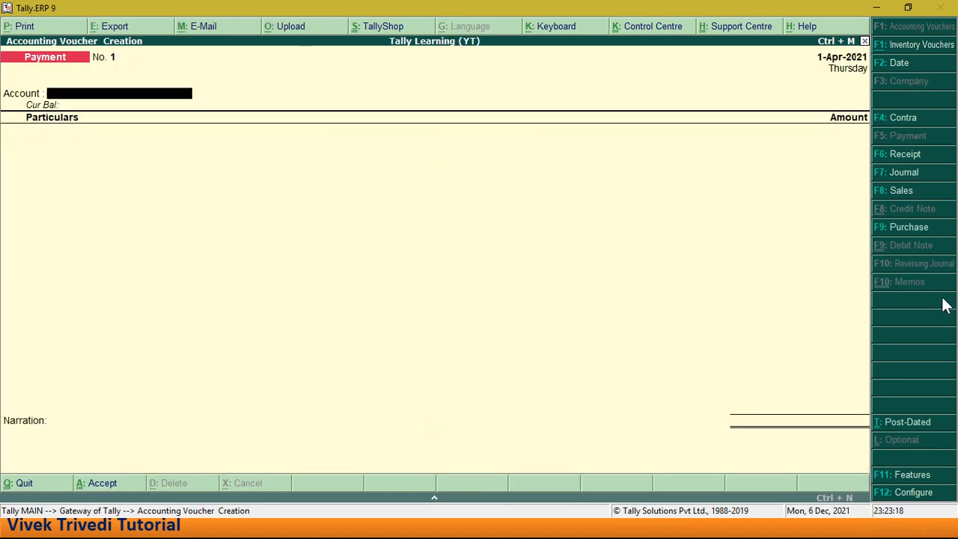
pyautogui.click(883, 123)
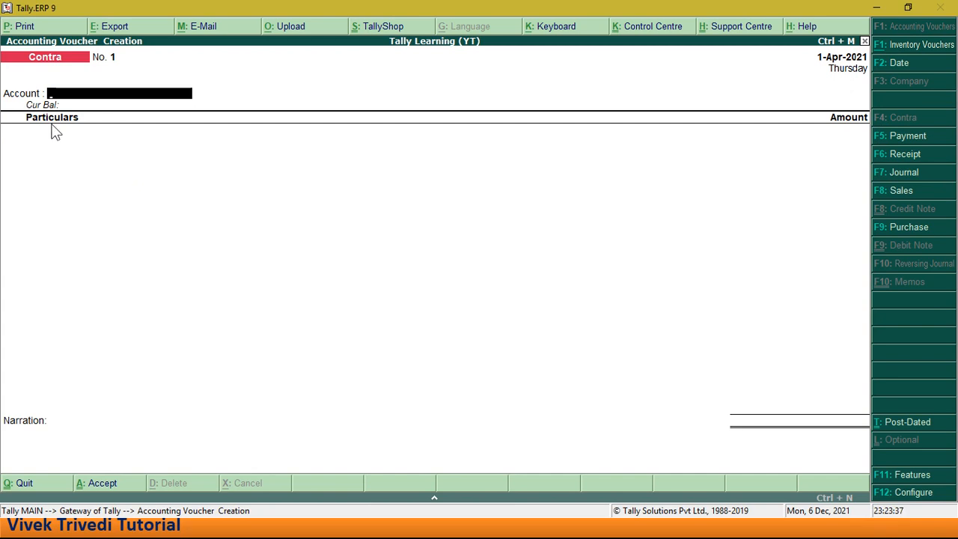
# - Set Axis Bank A/c as the Contra voucher's account and enter Cash in the particulars for 10,000
pyautogui.press('space')
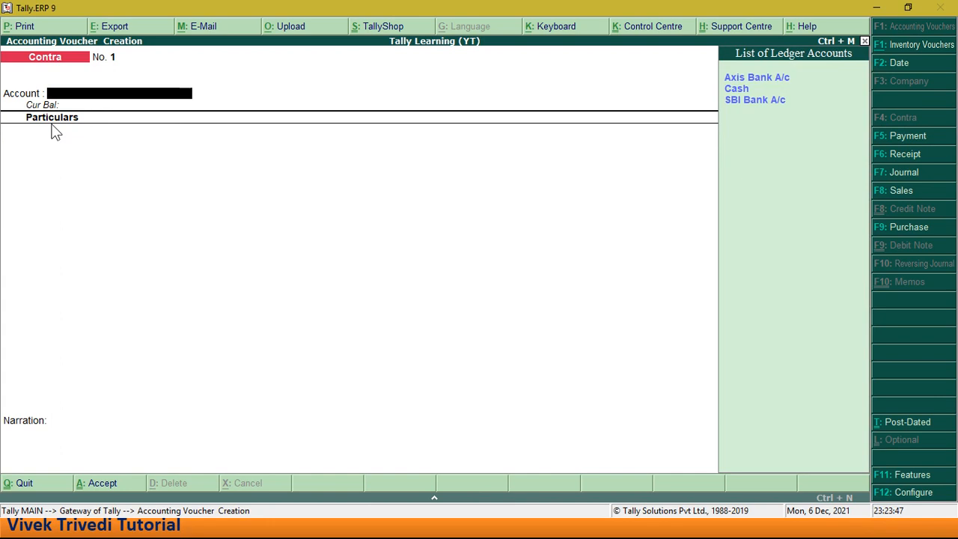
pyautogui.press('Down')
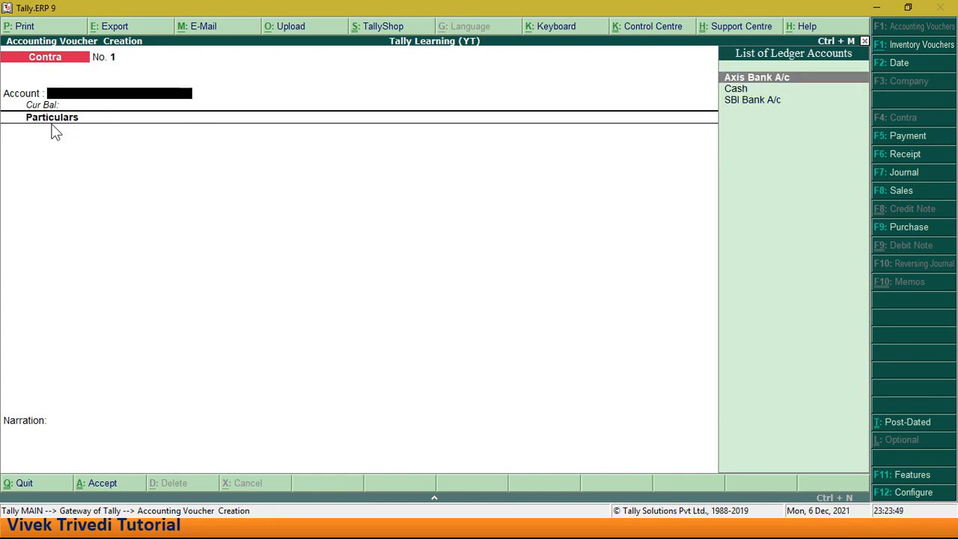
pyautogui.press('Return')
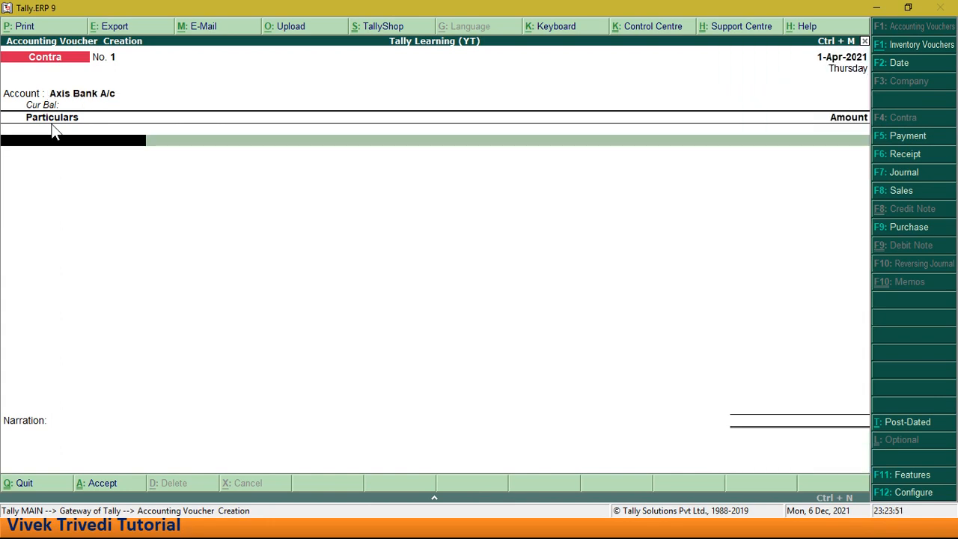
pyautogui.press('Down')
pyautogui.press('Down')
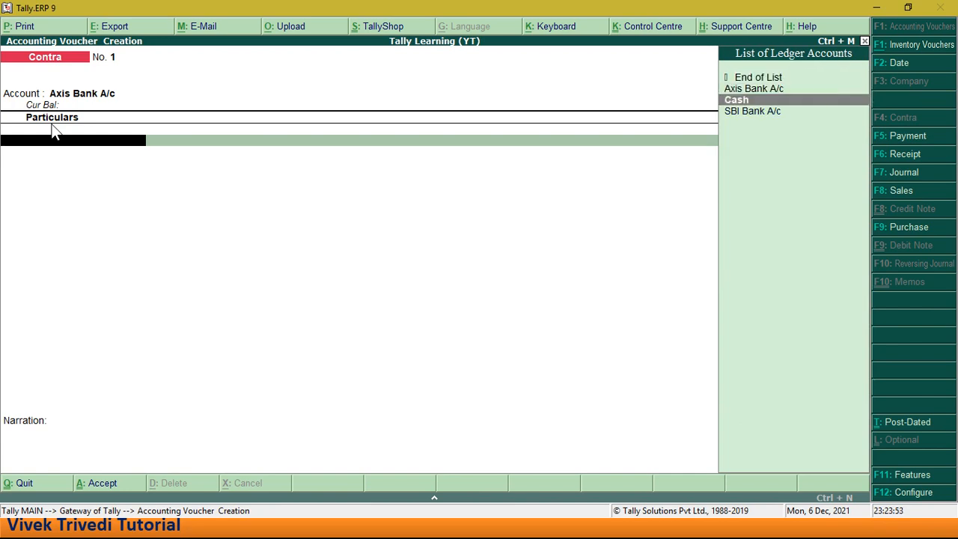
pyautogui.press('Return')
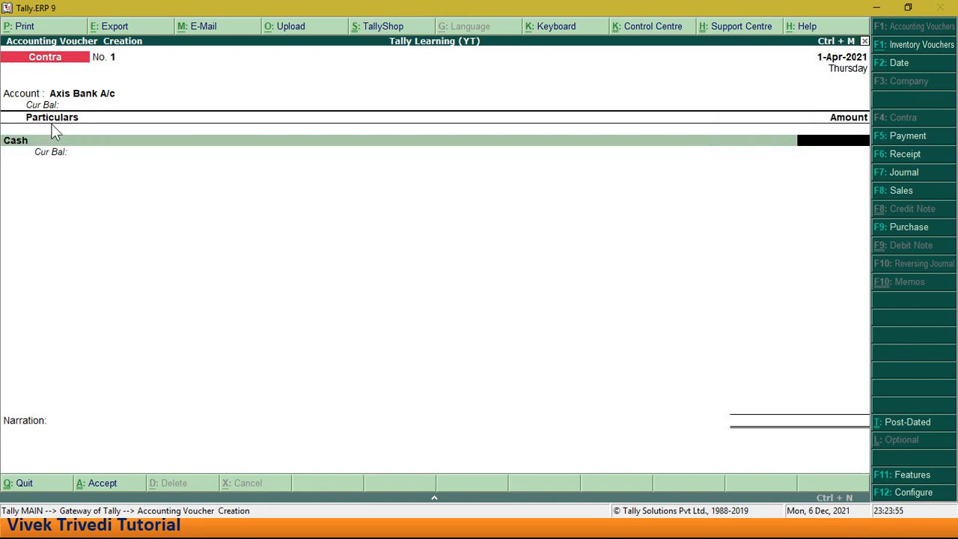
pyautogui.write('10,000')
pyautogui.press('Return')
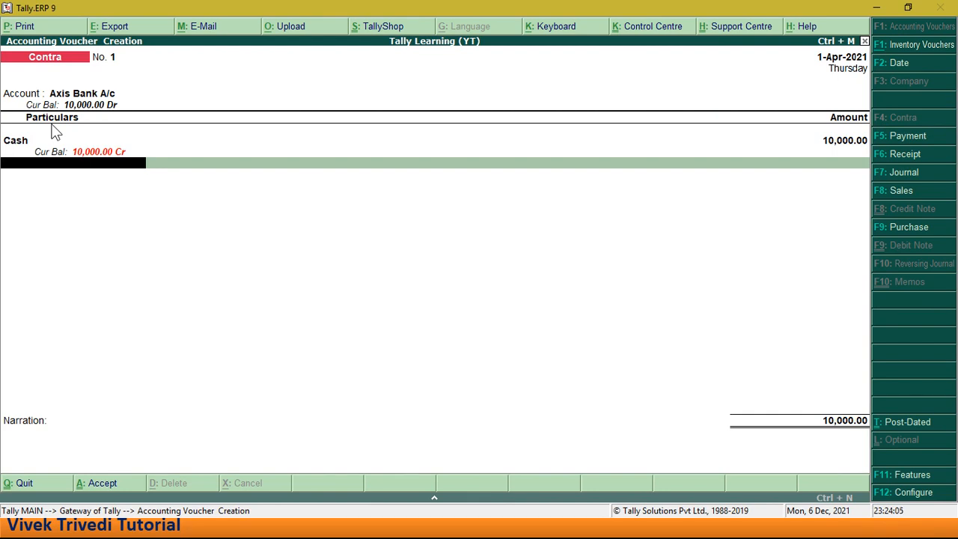
# - Save the Contra voucher with default bank allocation, blank cash denominations and no narration, and leave voucher entry
pyautogui.press('Return')
pyautogui.press('Return')
pyautogui.press('Return')
pyautogui.press('Return')
pyautogui.press('Return')
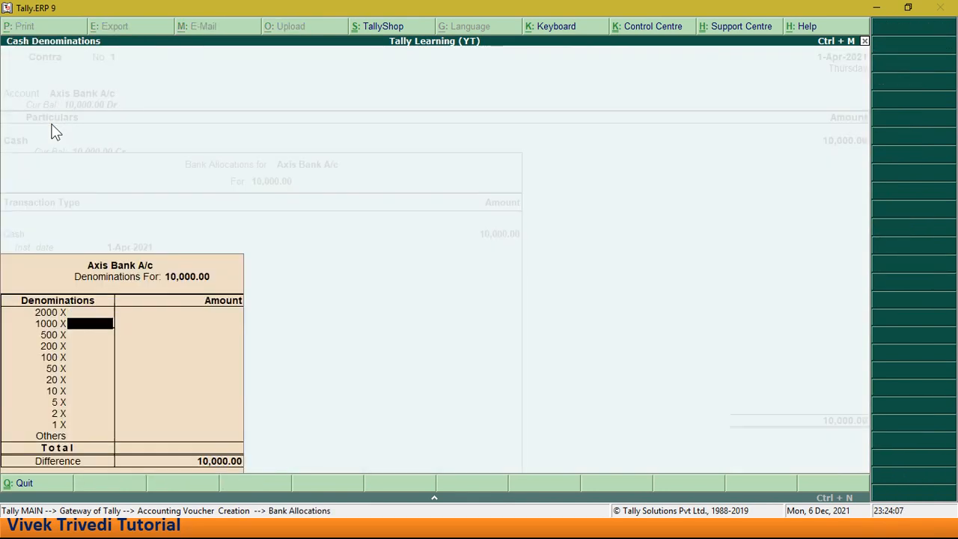
pyautogui.press('Return')
pyautogui.press('Return')
pyautogui.press('Return')
pyautogui.press('Return')
pyautogui.press('Return')
pyautogui.press('Return')
pyautogui.press('Return')
pyautogui.press('Return')
pyautogui.press('Return')
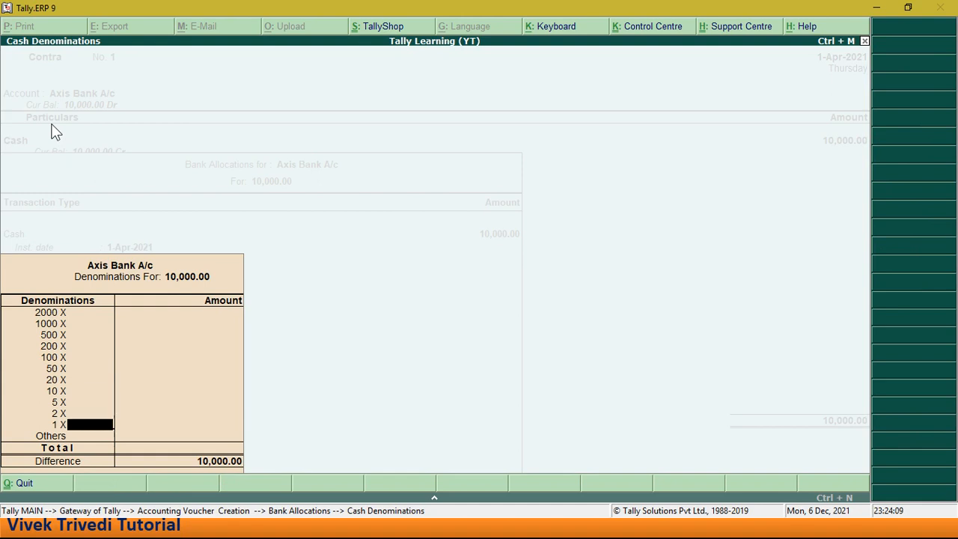
pyautogui.press('Return')
pyautogui.press('Return')
pyautogui.press('Return')
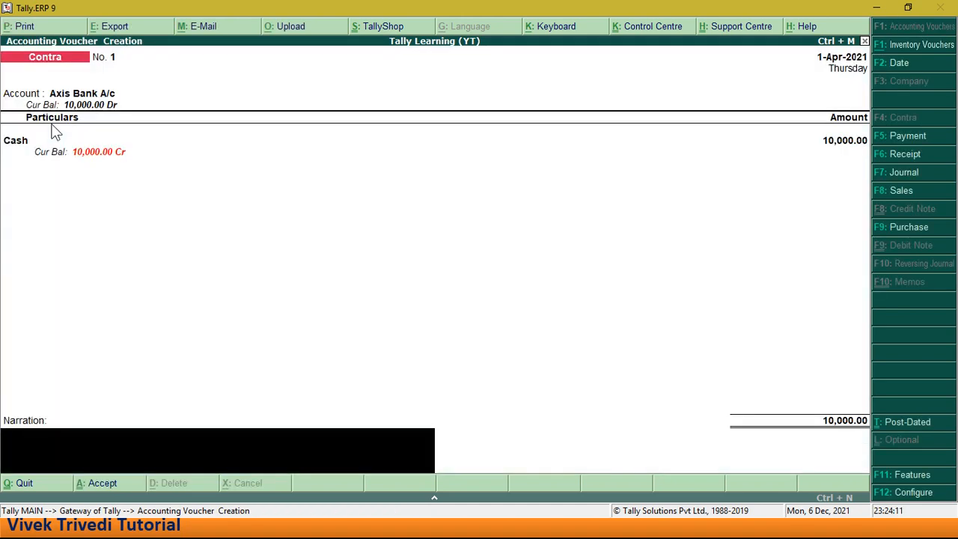
pyautogui.press('Return')
pyautogui.press('Return')
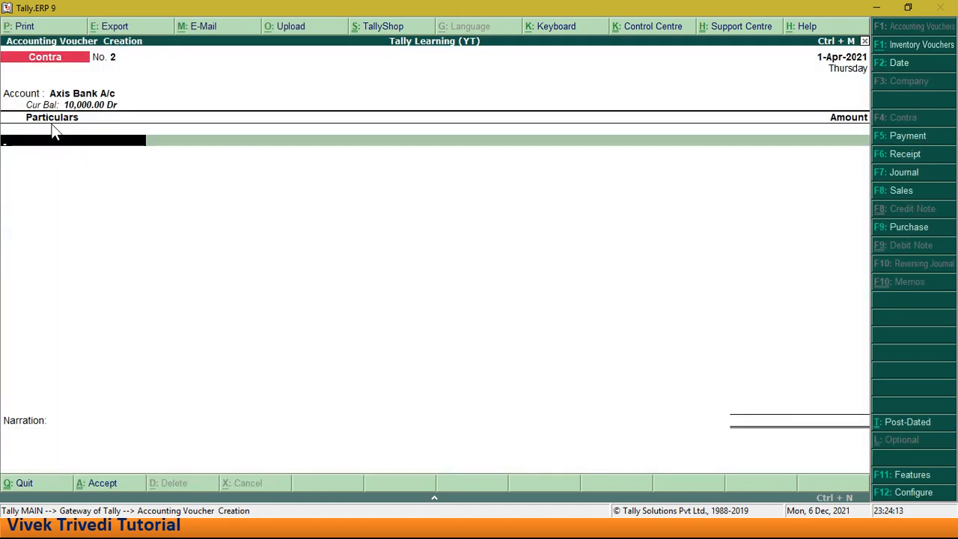
pyautogui.press('Escape')
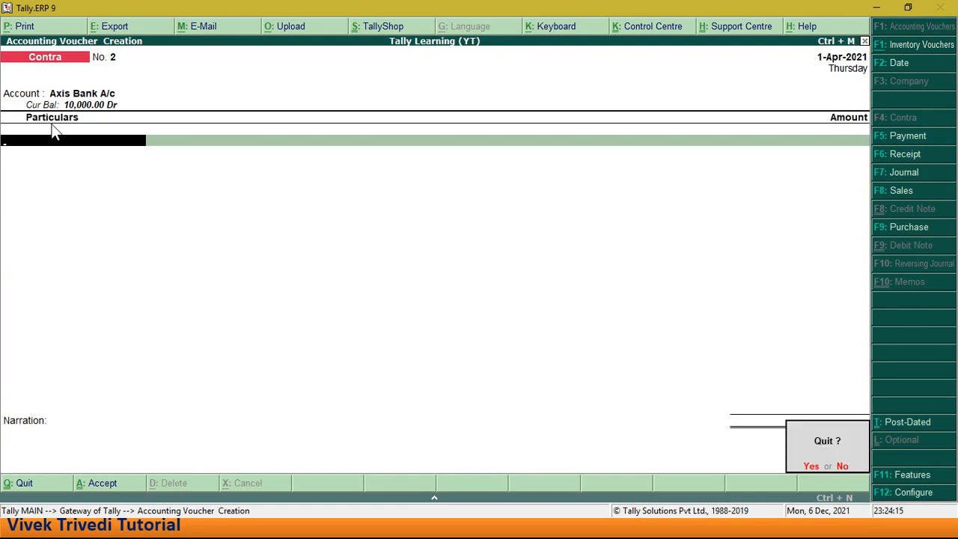
pyautogui.press('y')
# - Display the company's Trial Balance report
pyautogui.press('Down')
pyautogui.press('Down')
pyautogui.press('Down')
pyautogui.press('Down')
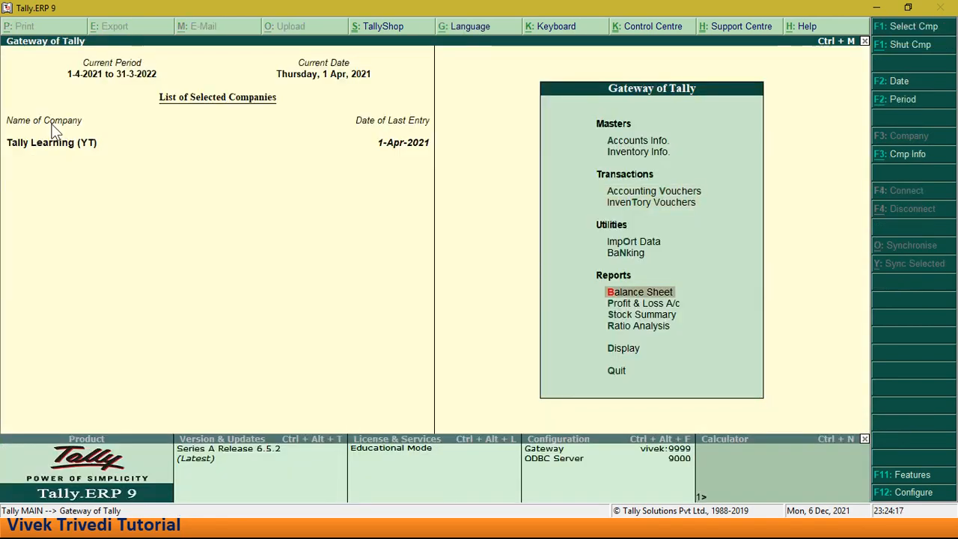
pyautogui.press('Down')
pyautogui.press('Down')
pyautogui.press('Down')
pyautogui.press('Down')
pyautogui.press('Return')
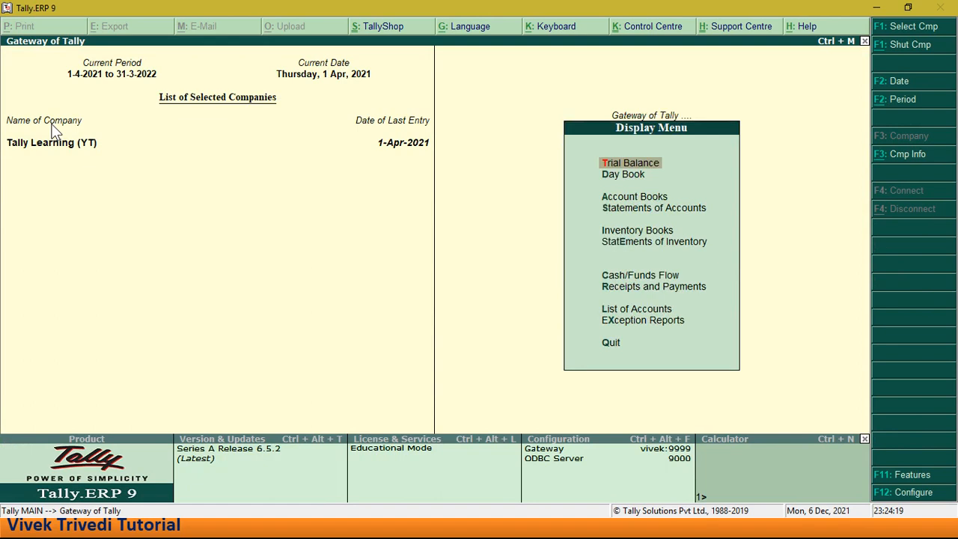
pyautogui.press('Return')
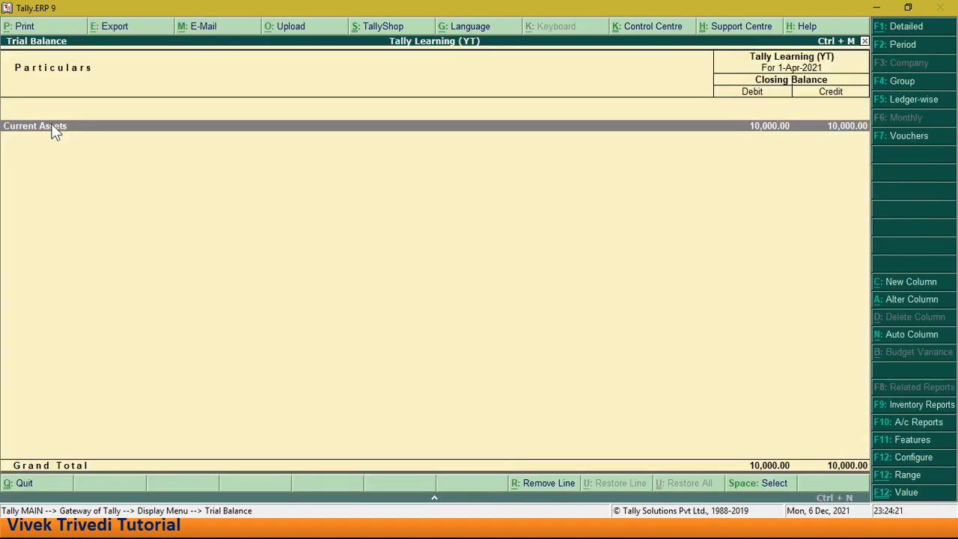
# - Drill down from Current Assets to the Bank Accounts group to check its ledger balances, and return to the Gateway of Tally
pyautogui.press('Return')
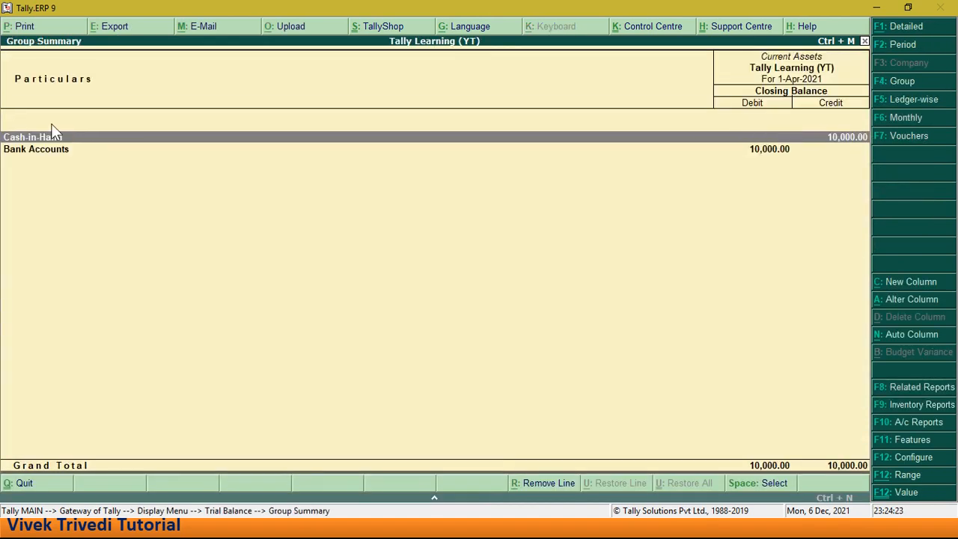
pyautogui.press('Down')
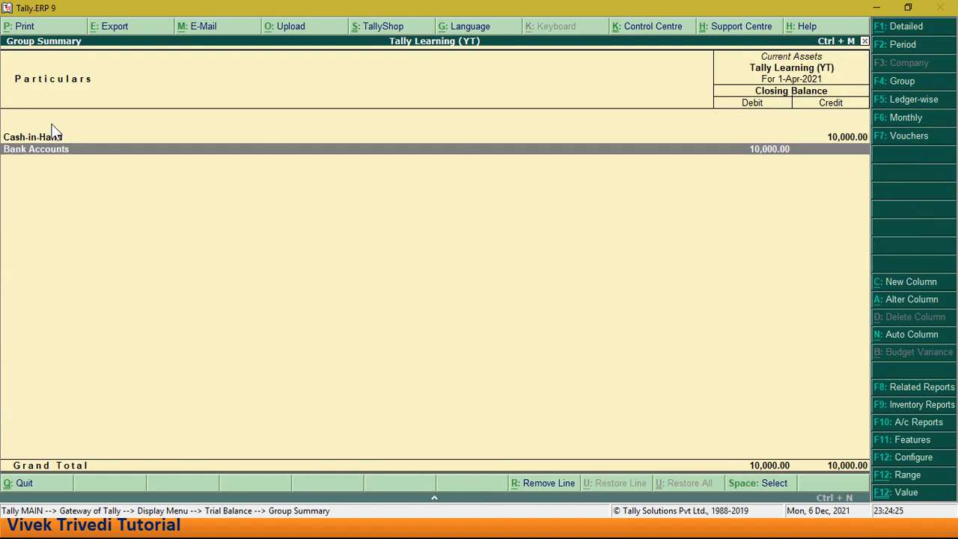
pyautogui.press('Return')
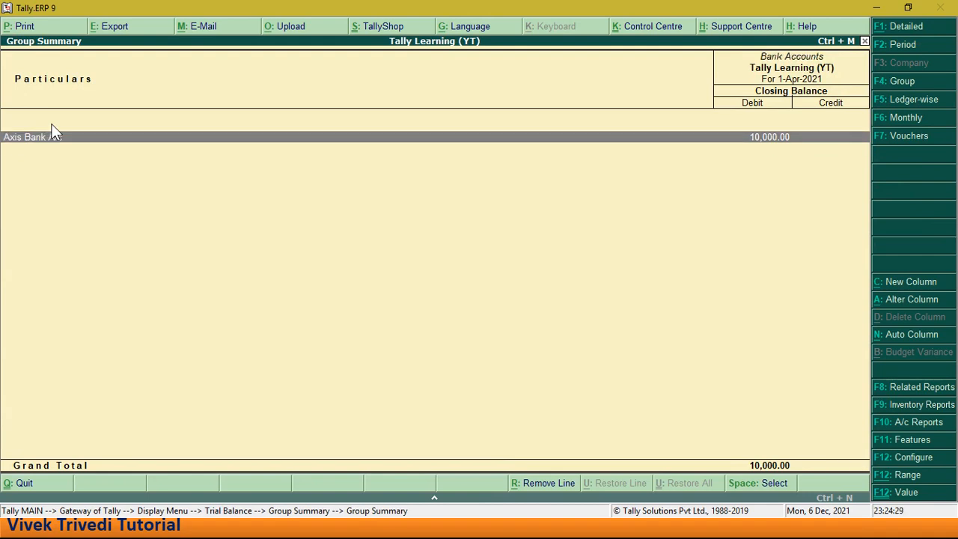
pyautogui.press('Escape')
pyautogui.press('Escape')
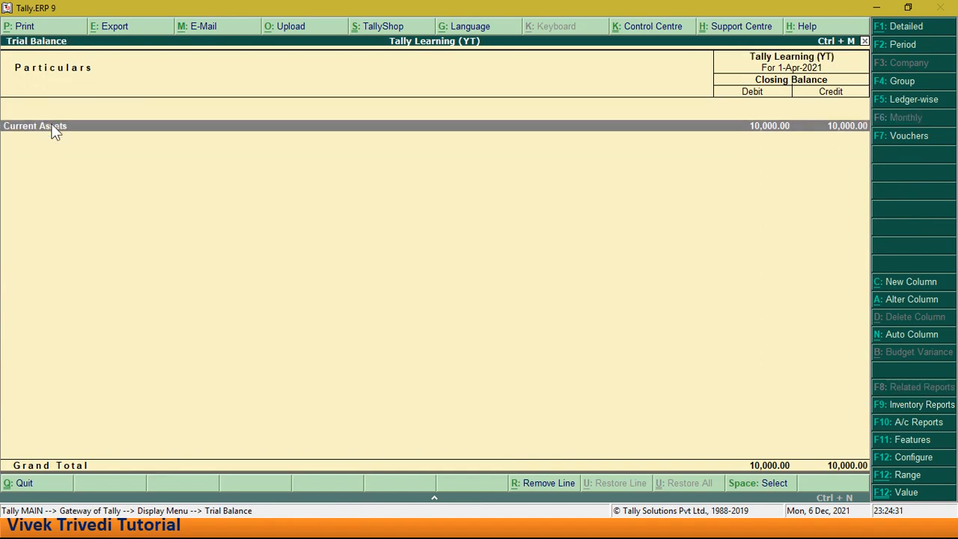
pyautogui.press('Escape')
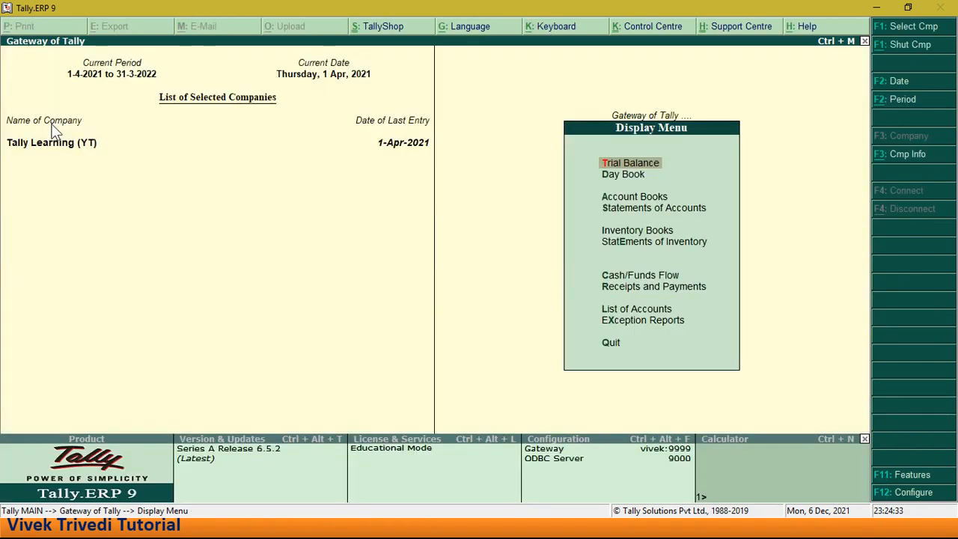
pyautogui.press('Escape')
# - Reopen Accounting Vouchers to begin another Contra voucher
pyautogui.press('Up')
pyautogui.press('Up')
pyautogui.press('Up')
pyautogui.press('Up')
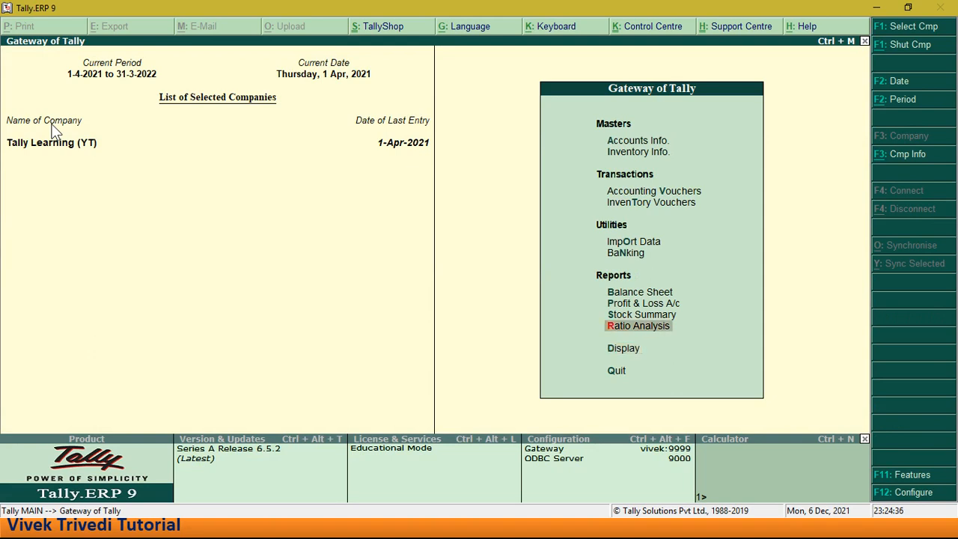
pyautogui.press('Up')
pyautogui.press('Up')
pyautogui.press('Up')
pyautogui.press('Up')
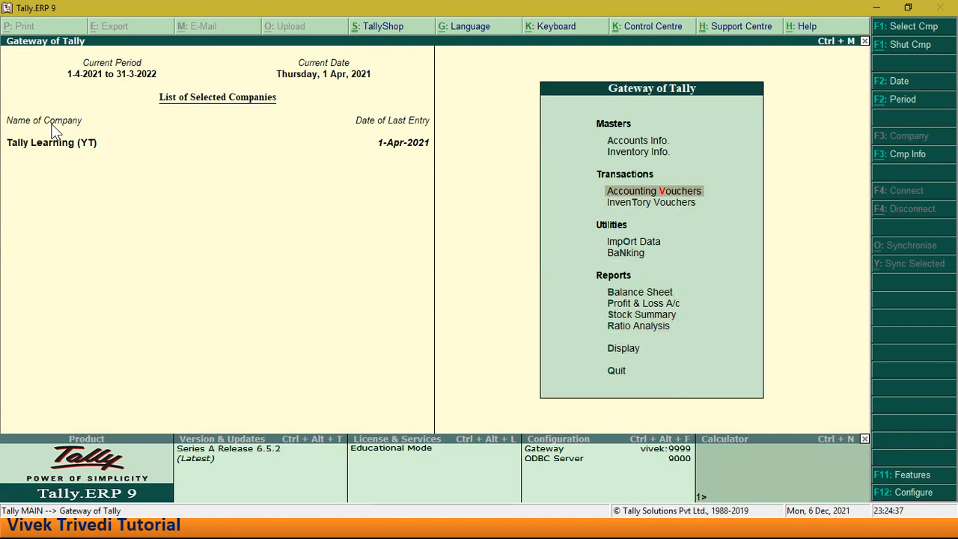
pyautogui.press('Return')
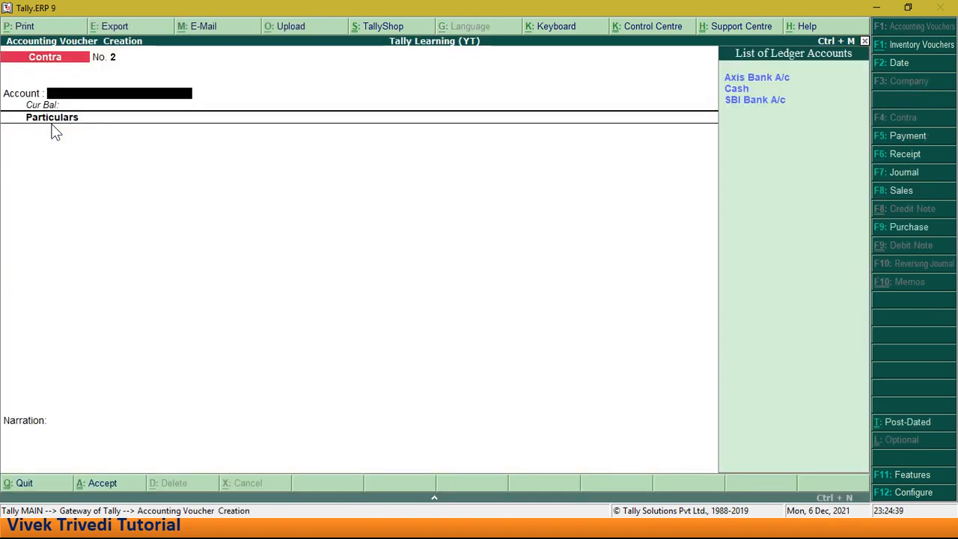
# - Enter a Contra voucher with Cash as the account and Axis Bank A/c at 5,000, accepting the default bank allocation
pyautogui.press('Down')
pyautogui.press('Return')
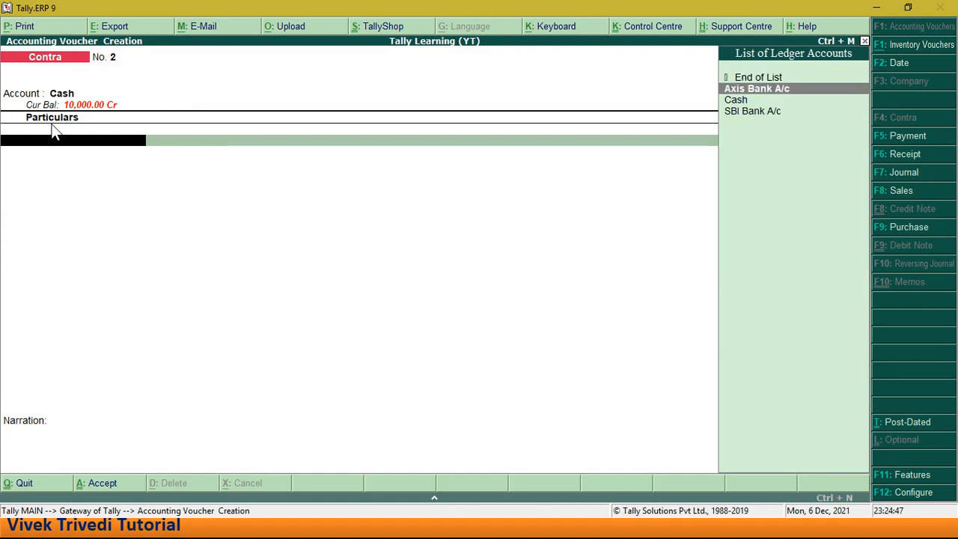
pyautogui.press('Return')
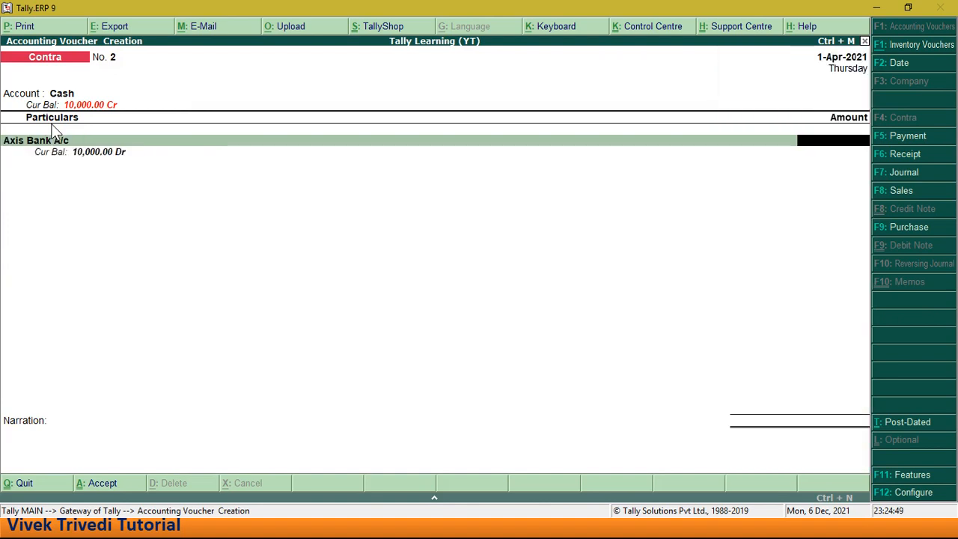
pyautogui.write('5000')
pyautogui.press('Return')
pyautogui.hotkey('ctrl', 'a')
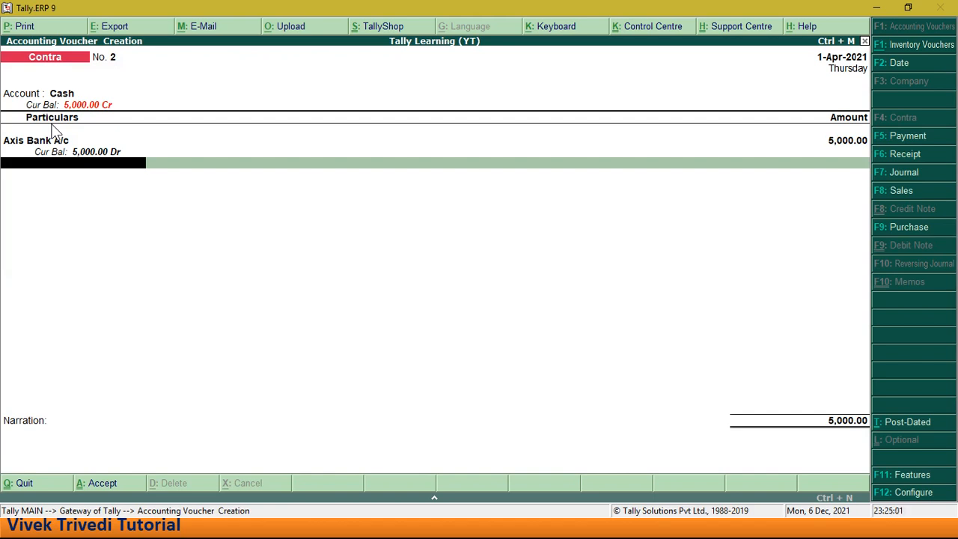
# - Change the Axis Bank A/c amount to 10,000 and save the Contra voucher without narration
pyautogui.press('BackSpace')
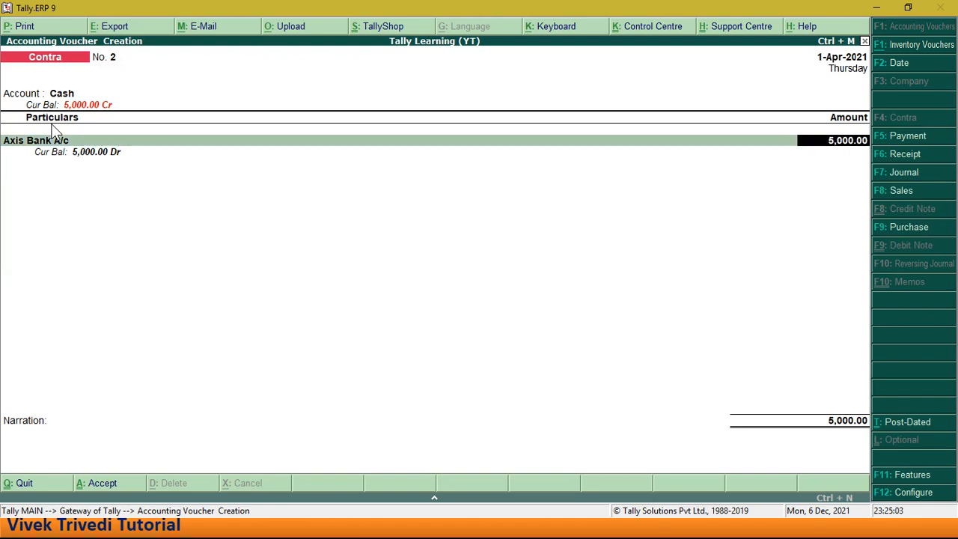
pyautogui.write('10,000')
pyautogui.press('Return')
pyautogui.press('Return')
pyautogui.press('Return')
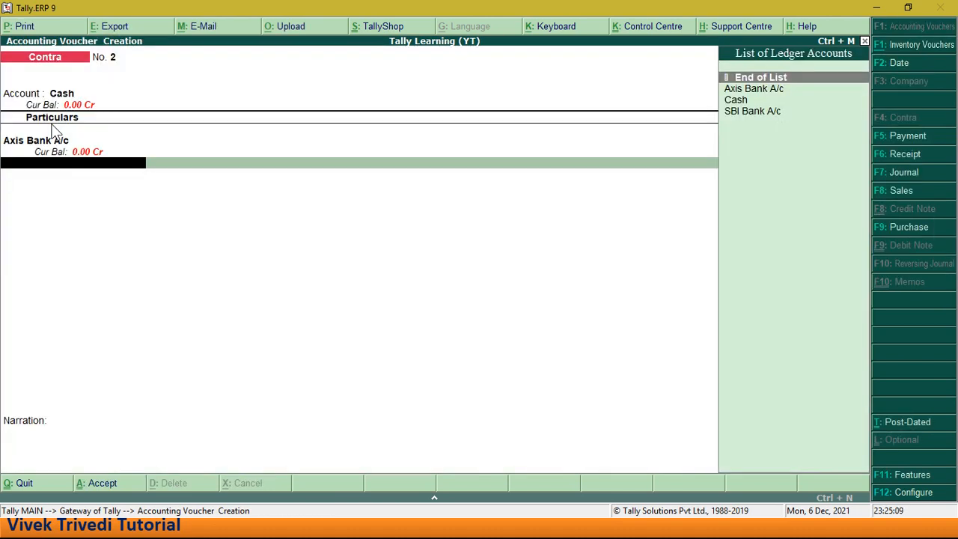
pyautogui.press('Return')
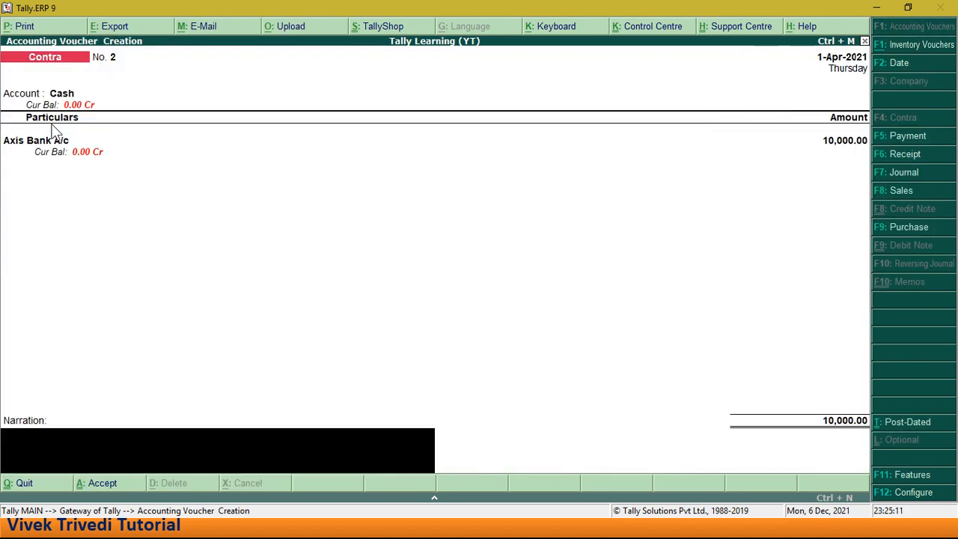
pyautogui.press('Return')
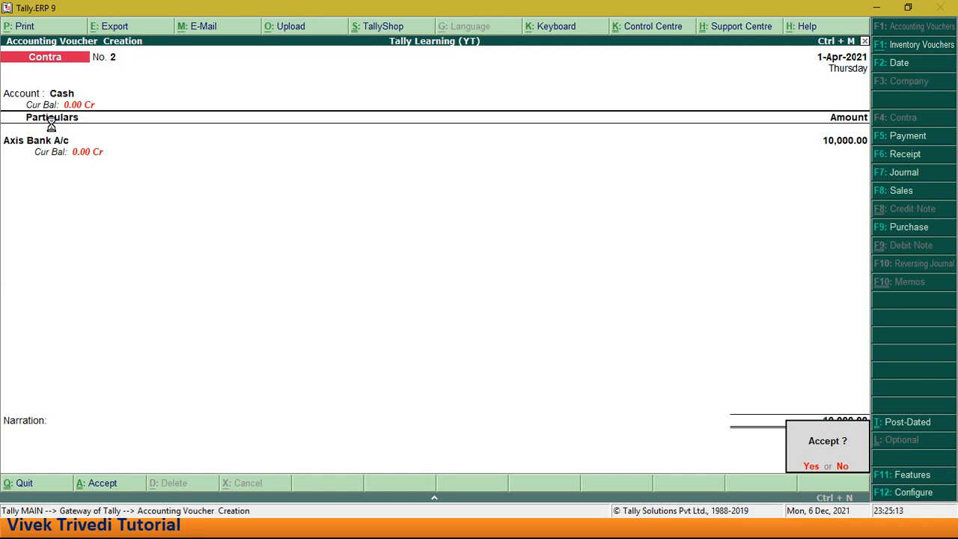
pyautogui.press('Return')
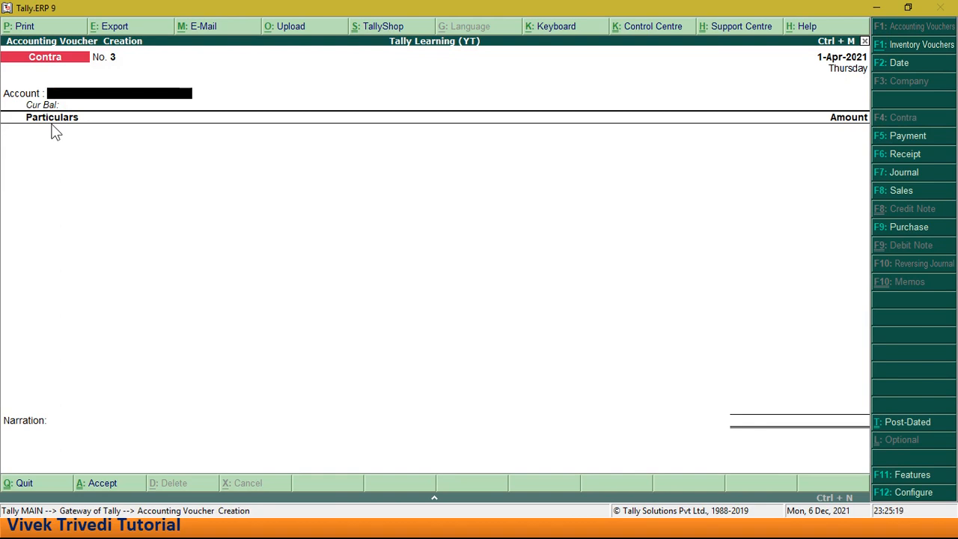
# - Choose Axis Bank A/c as the account and SBI Bank A/c under Particulars in the new Contra voucher
pyautogui.press('space')
pyautogui.press('Down')
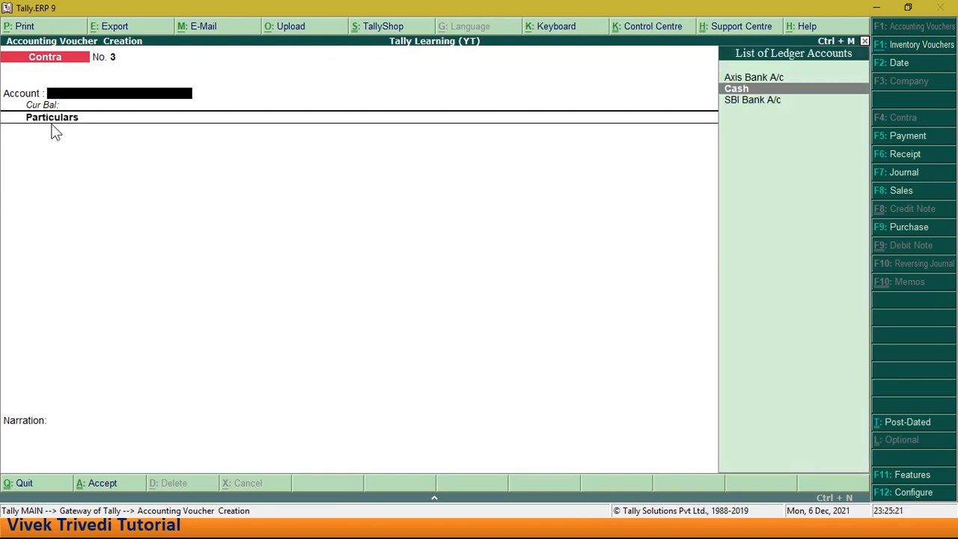
pyautogui.press('Up')
pyautogui.press('Return')
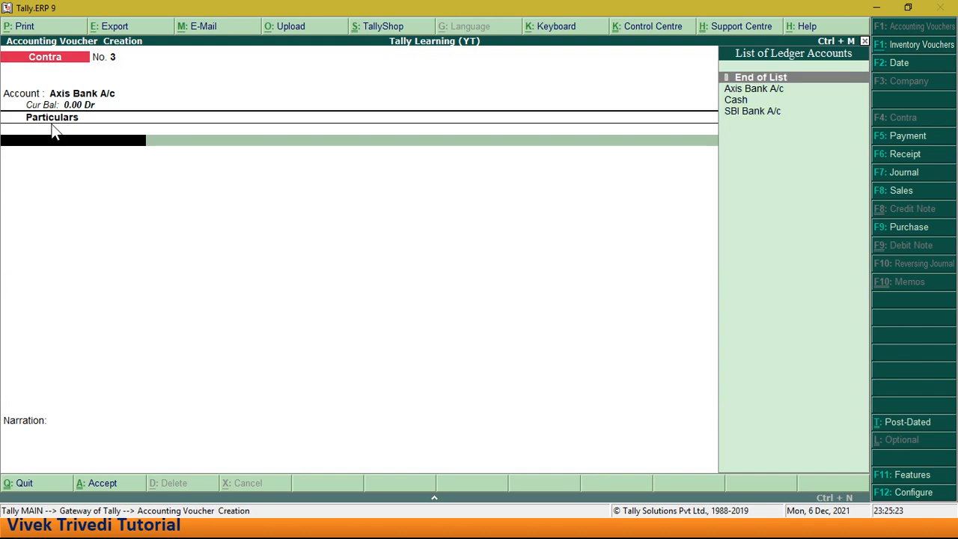
pyautogui.press('Down')
pyautogui.press('Down')
pyautogui.press('Down')
pyautogui.press('Return')
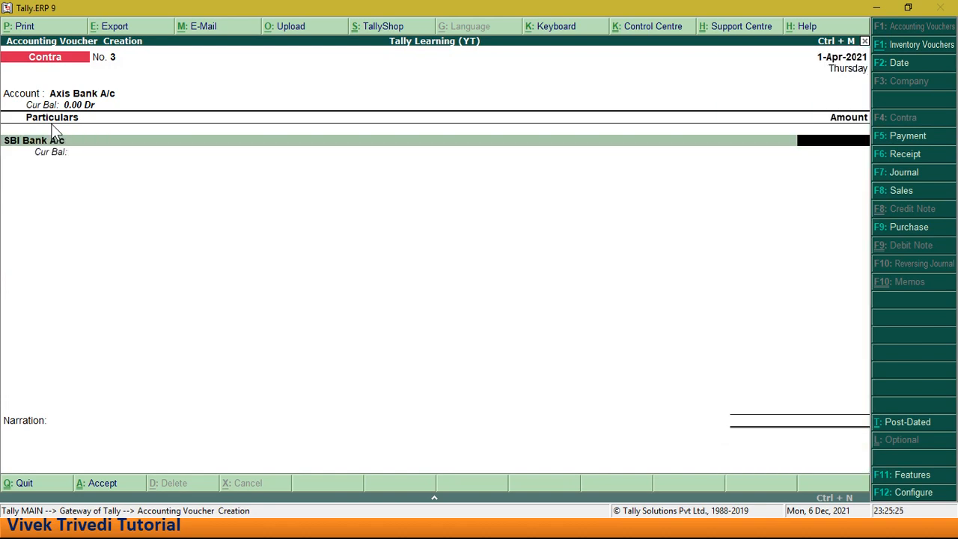
# - Enter 20,000 for SBI Bank A/c and save the voucher with default bank allocations for both banks and no narration
pyautogui.write('20000')
pyautogui.press('Return')
pyautogui.hotkey('ctrl', 'a')
pyautogui.press('Return')
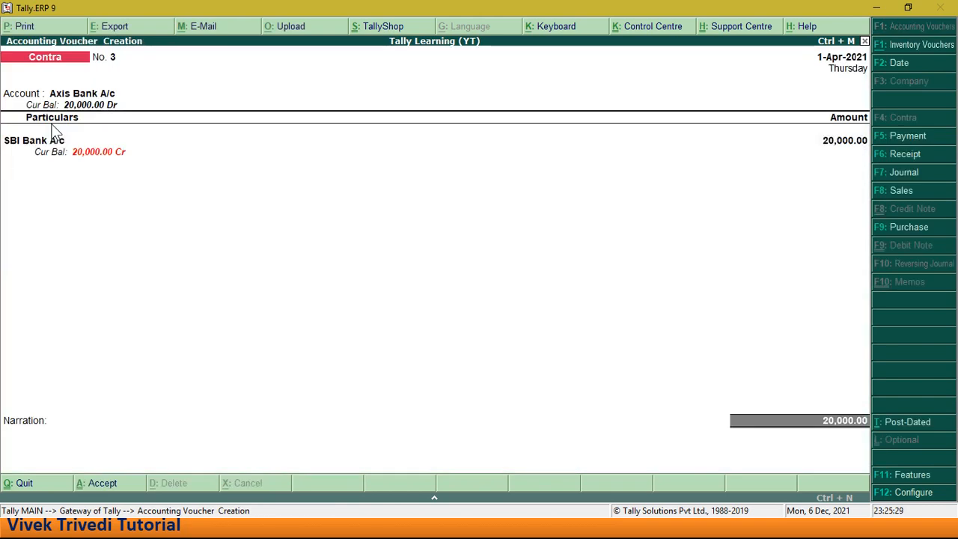
pyautogui.press('Return')
pyautogui.press('Return')
pyautogui.press('Return')
pyautogui.press('Return')
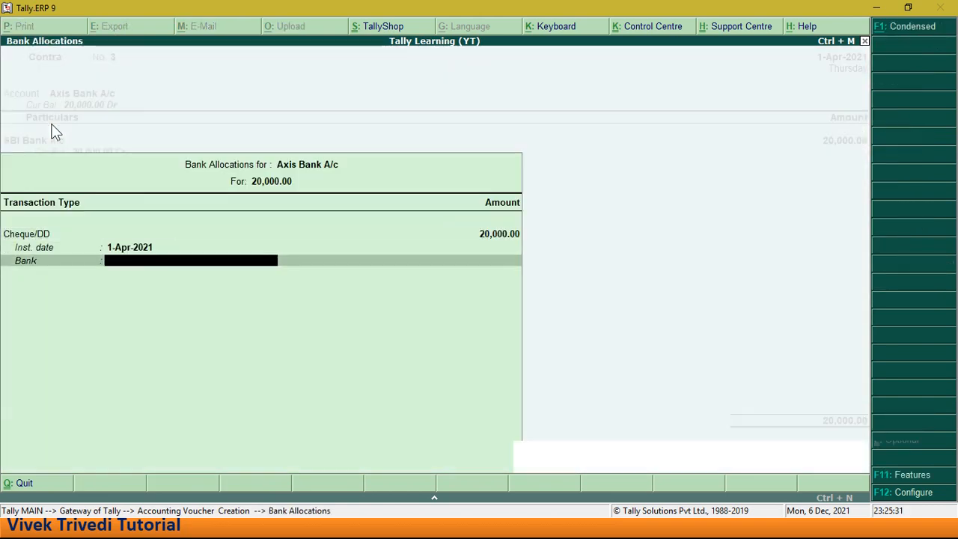
pyautogui.press('Return')
pyautogui.press('Return')
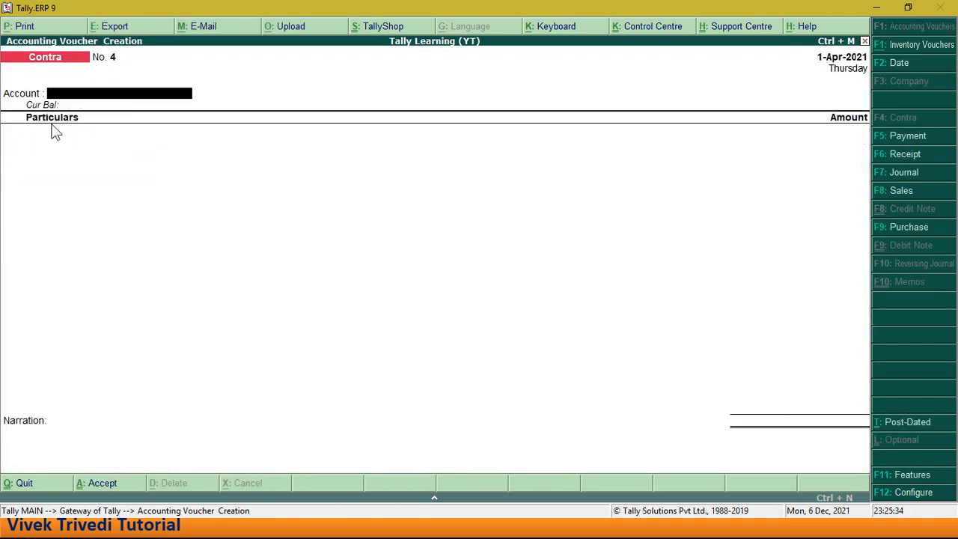
# - Fill the next Contra voucher with SBI Bank A/c as the account and Axis Bank A/c at 10,000, keeping the default bank allocation
pyautogui.press('Up')
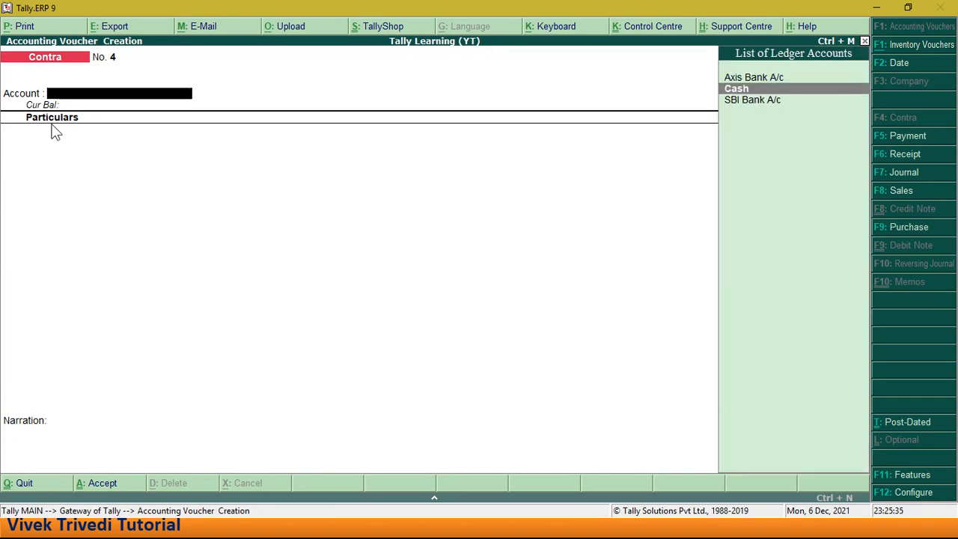
pyautogui.press('Down')
pyautogui.press('Return')
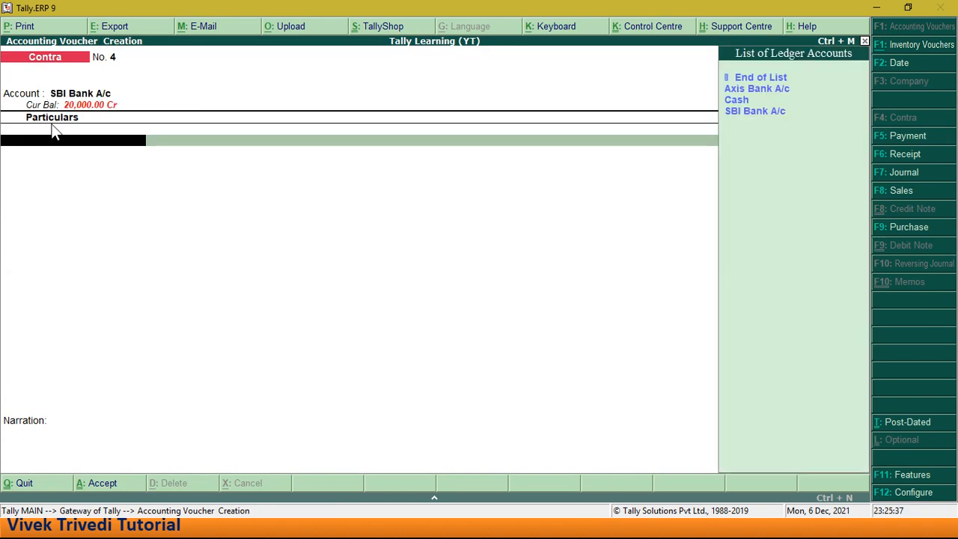
pyautogui.press('Down')
pyautogui.press('Return')
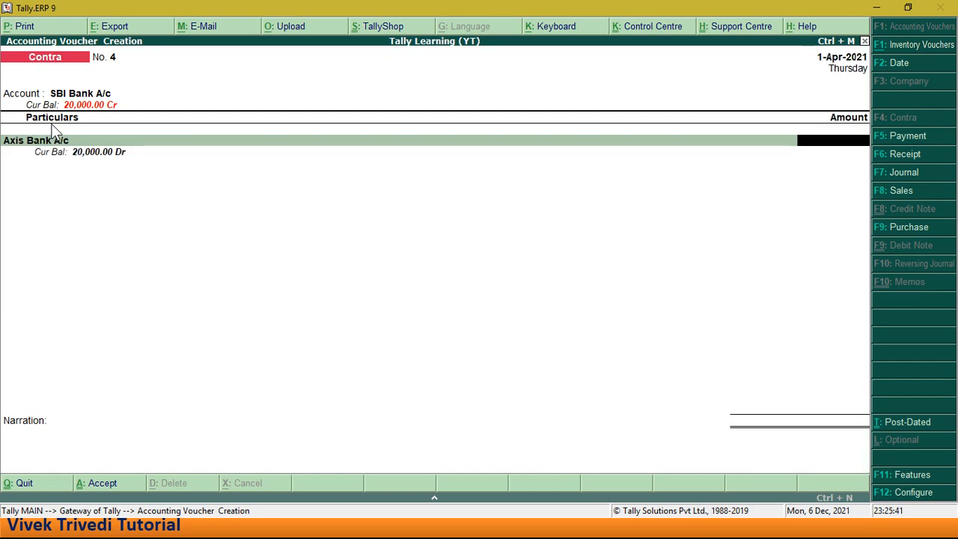
pyautogui.write('10,000')
pyautogui.press('Return')
pyautogui.hotkey('ctrl', 'a')
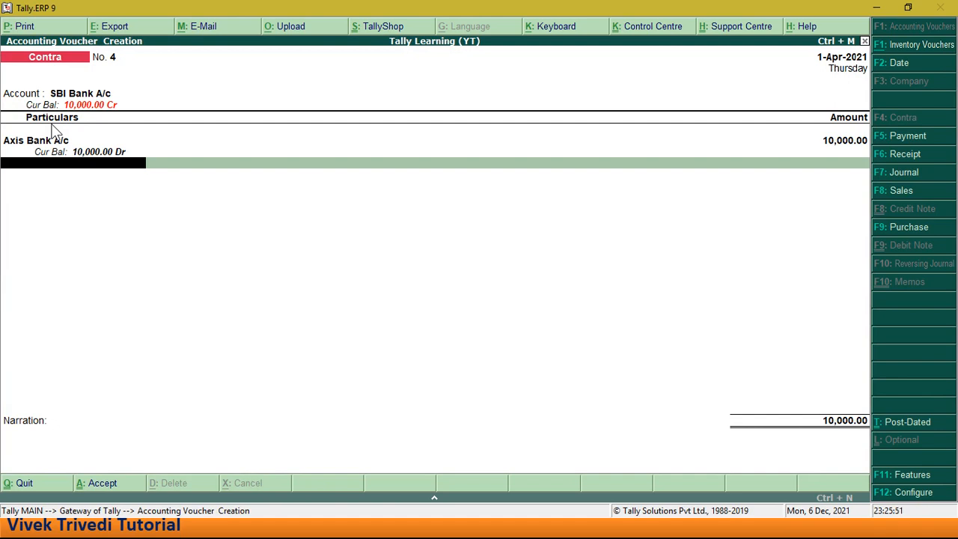
# - Save the Contra voucher with the default SBI Bank A/c allocation and no narration, and leave voucher entry
pyautogui.press('Return')
pyautogui.press('Return')
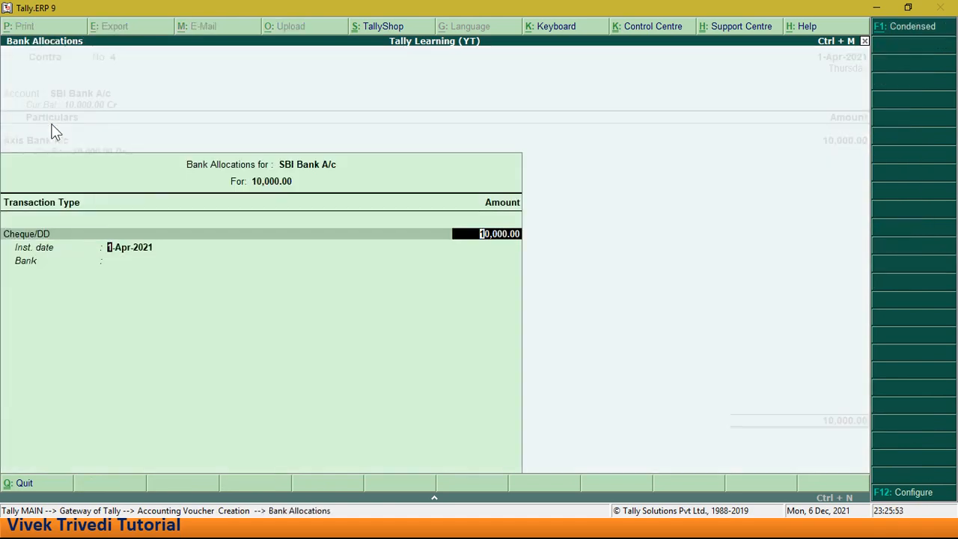
pyautogui.press('Return')
pyautogui.press('Return')
pyautogui.press('Return')
pyautogui.press('Return')
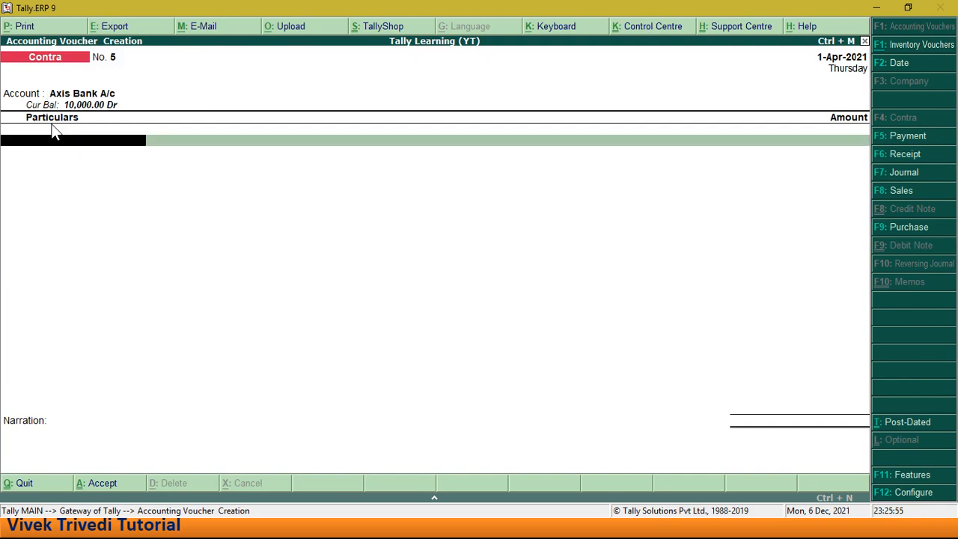
pyautogui.press('Escape')
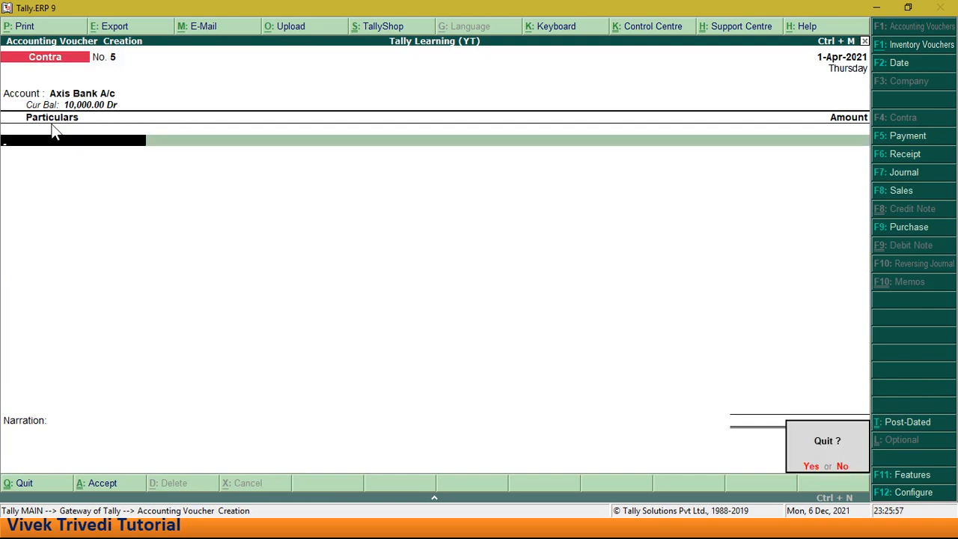
pyautogui.press('Return')
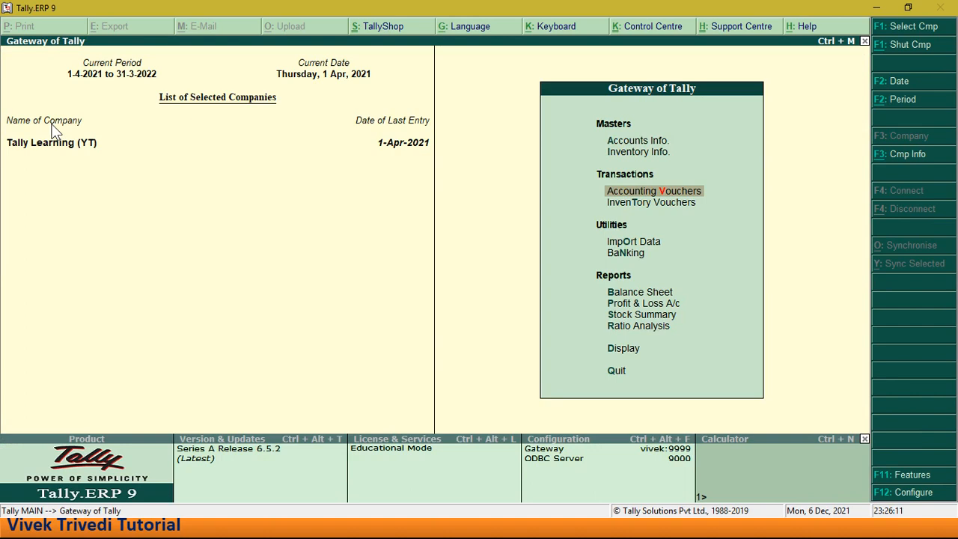
# - Open the creation form for a single new ledger in Accounts Info
pyautogui.press('Up')
pyautogui.press('Up')
pyautogui.press('Return')
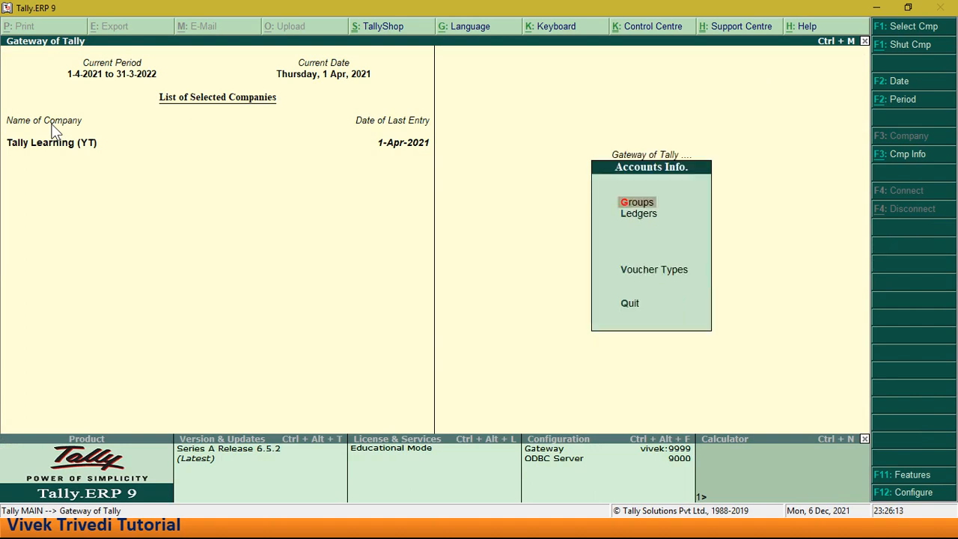
pyautogui.press('Down')
pyautogui.press('Return')
pyautogui.press('Return')
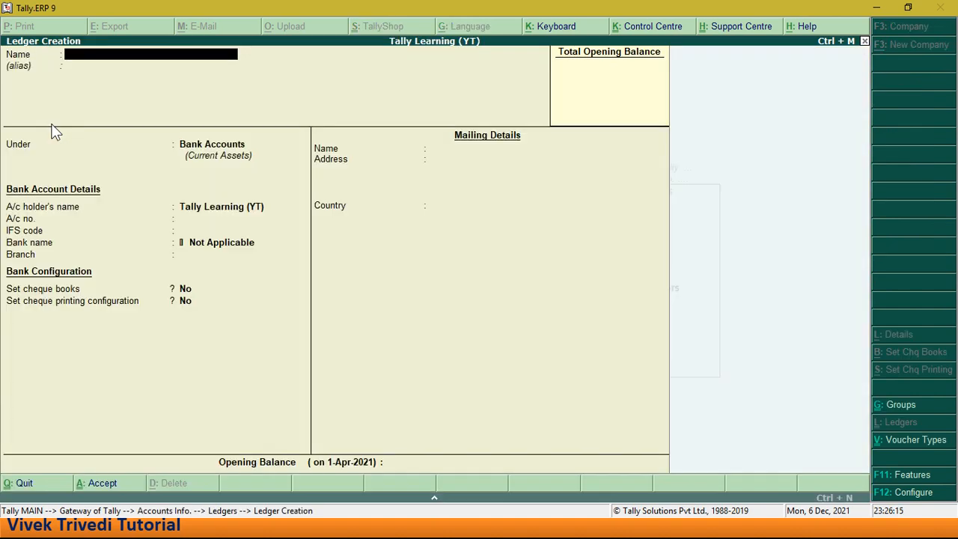
# - Name the new ledger Computer Setup(Funiture) and leave its alias blank
pyautogui.write('Computer Setup')
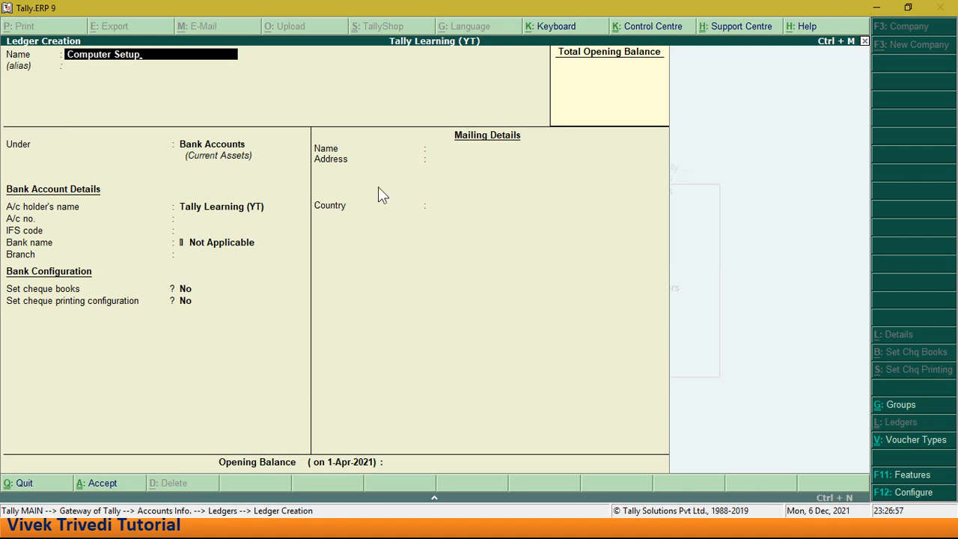
pyautogui.write('(Funiture)')
pyautogui.press('Return')
pyautogui.press('Return')
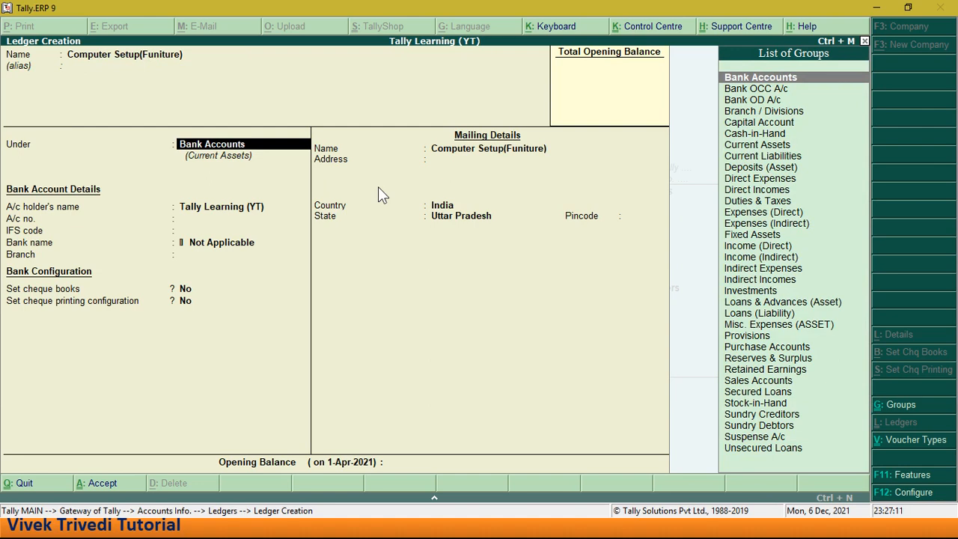
# - Place the ledger under Fixed Assets and save it with default details and no opening balance
pyautogui.write('Fi')
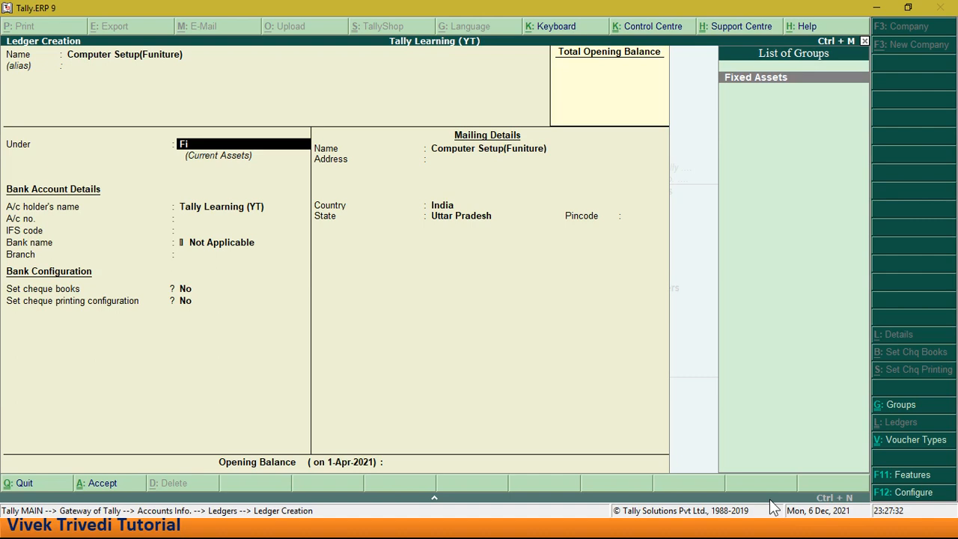
pyautogui.press('Return')
pyautogui.press('Return')
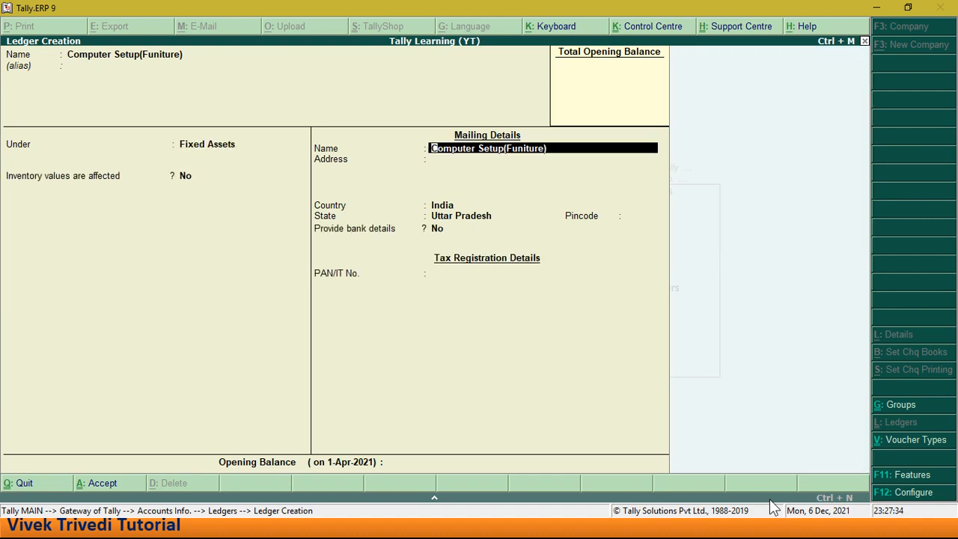
pyautogui.press('Return')
pyautogui.press('Return')
pyautogui.press('Return')
pyautogui.press('Return')
pyautogui.press('Return')
pyautogui.press('Return')
pyautogui.press('Return')
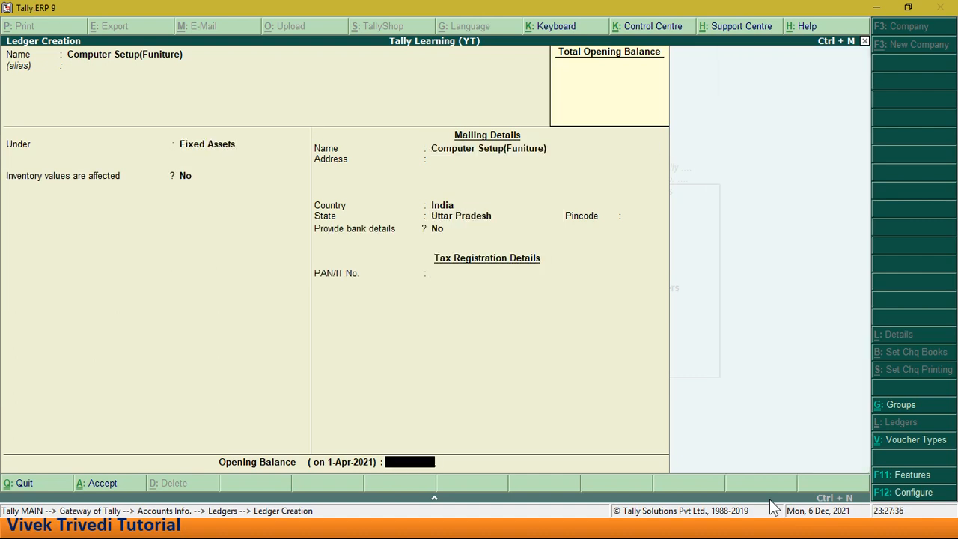
pyautogui.press('Return')
pyautogui.press('Return')
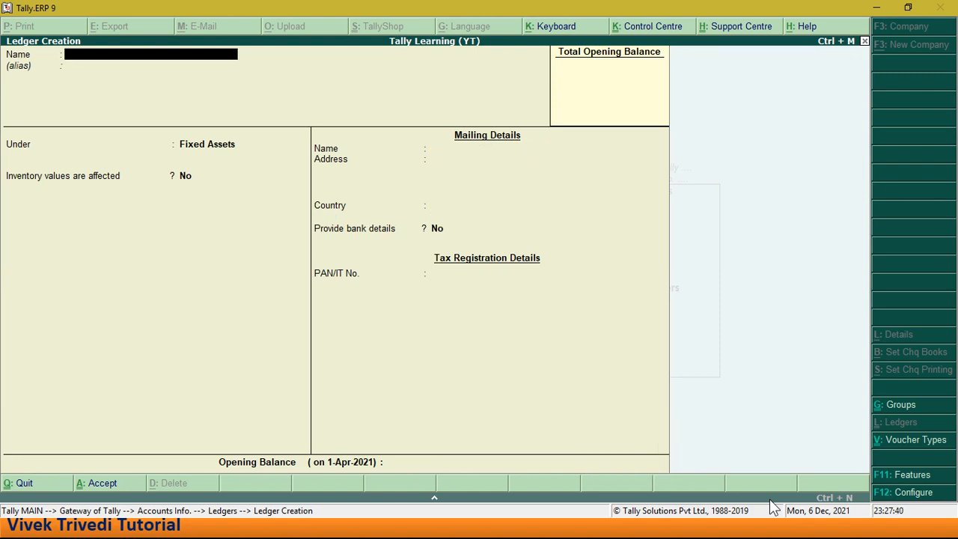
# - Leave ledger creation and return to the Gateway of Tally
pyautogui.press('Escape')
pyautogui.press('Return')
pyautogui.press('Escape')
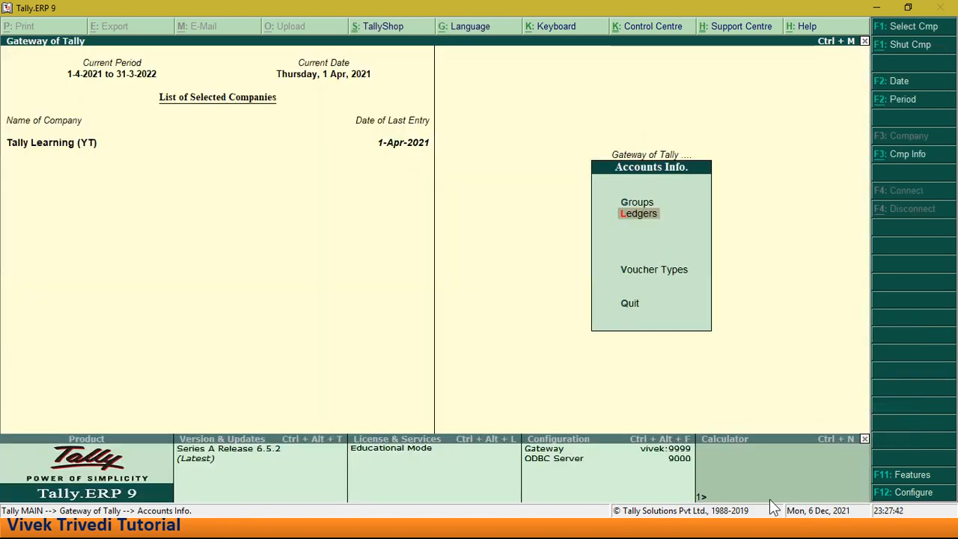
pyautogui.press('Escape')
# - Open Accounting Vouchers and switch the new voucher to the Payment type
pyautogui.press('Down')
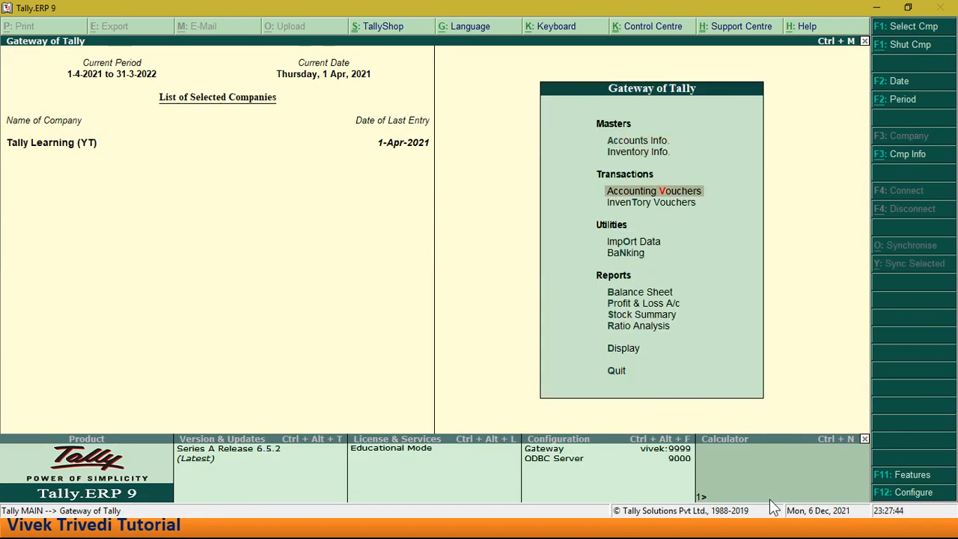
pyautogui.press('Up')
pyautogui.press('Down')
pyautogui.press('Down')
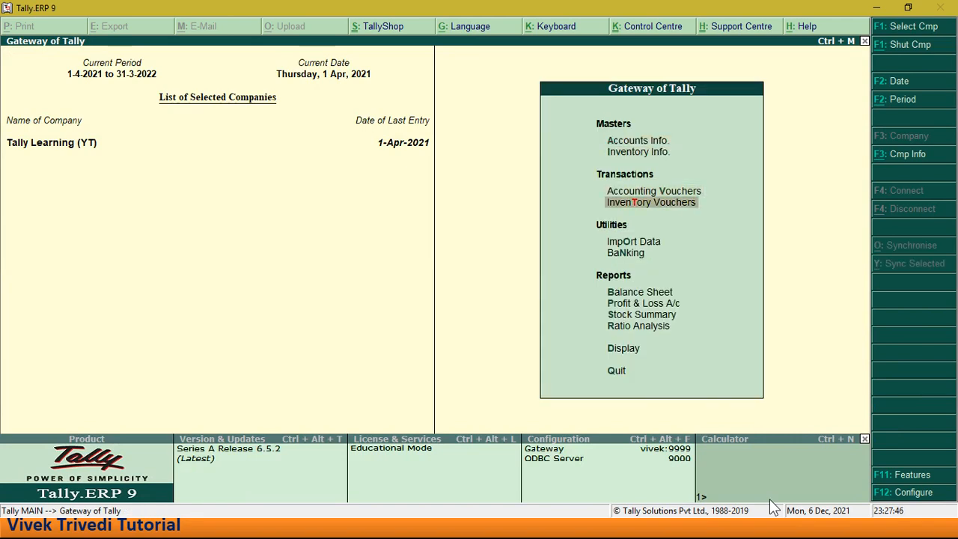
pyautogui.press('Up')
pyautogui.press('Return')
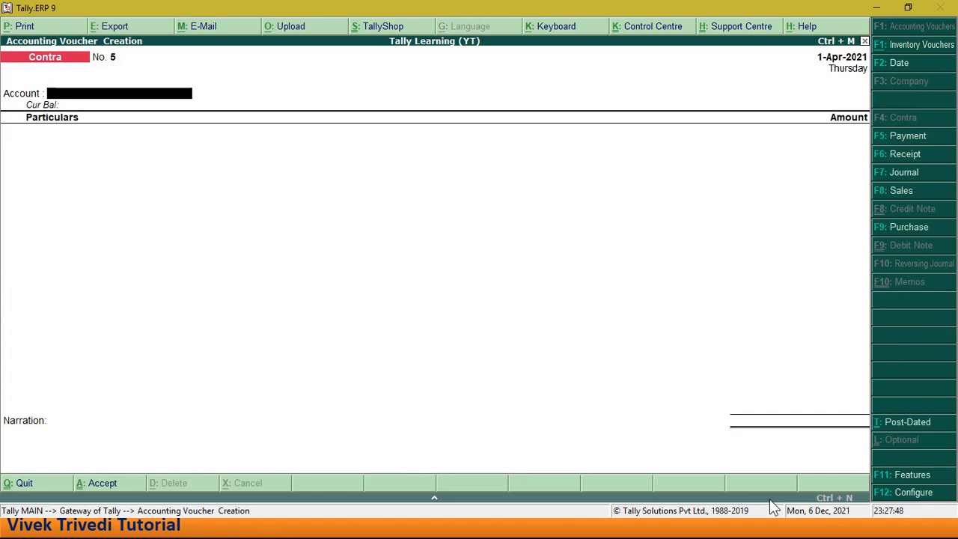
pyautogui.click(901, 139)
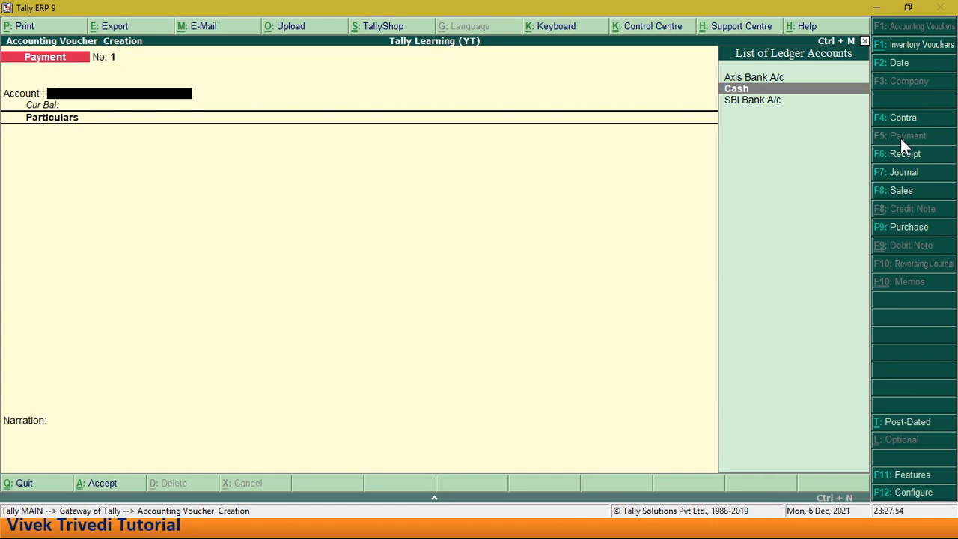
# - Set SBI Bank A/c as the paying account of the Payment voucher
pyautogui.press('Up')
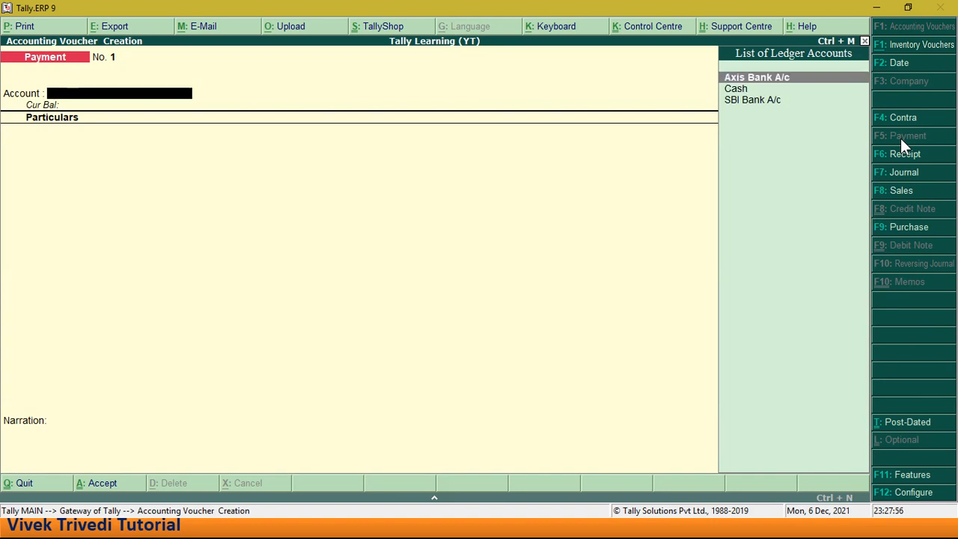
pyautogui.press('Down')
pyautogui.press('Down')
pyautogui.press('Return')
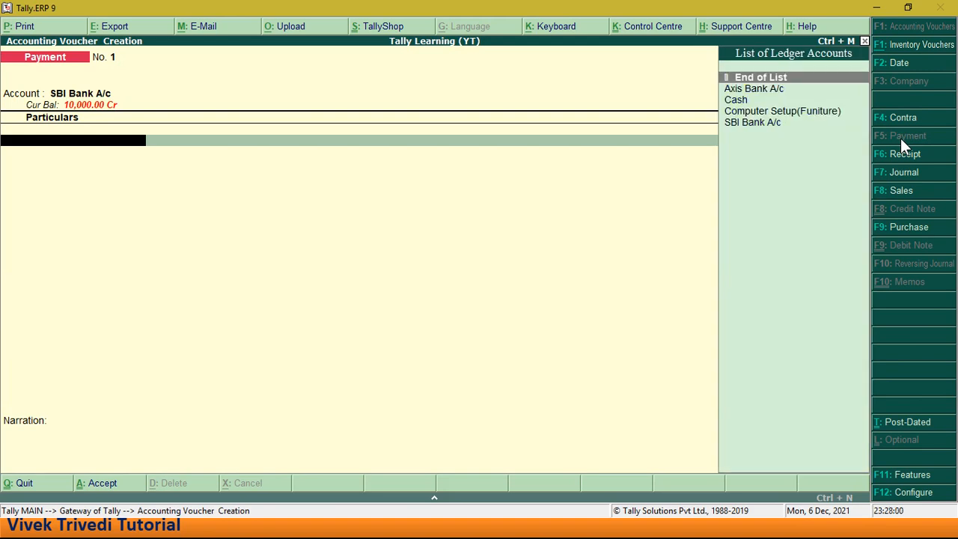
# - Add Computer Setup(Funiture) to the voucher's particulars with an amount of 50,000
pyautogui.press('Down')
pyautogui.press('Down')
pyautogui.press('Down')
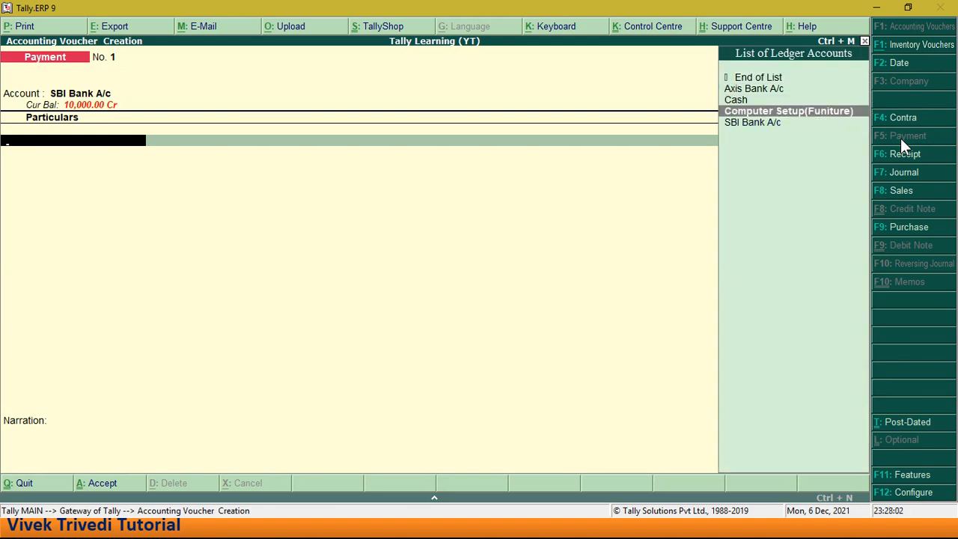
pyautogui.press('Return')
pyautogui.write('5000')
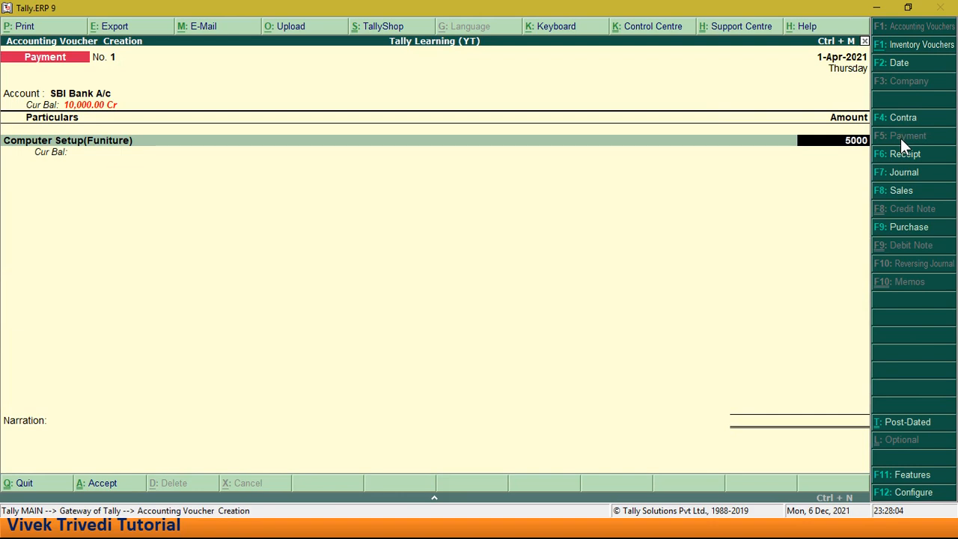
pyautogui.write('0')
pyautogui.press('Return')
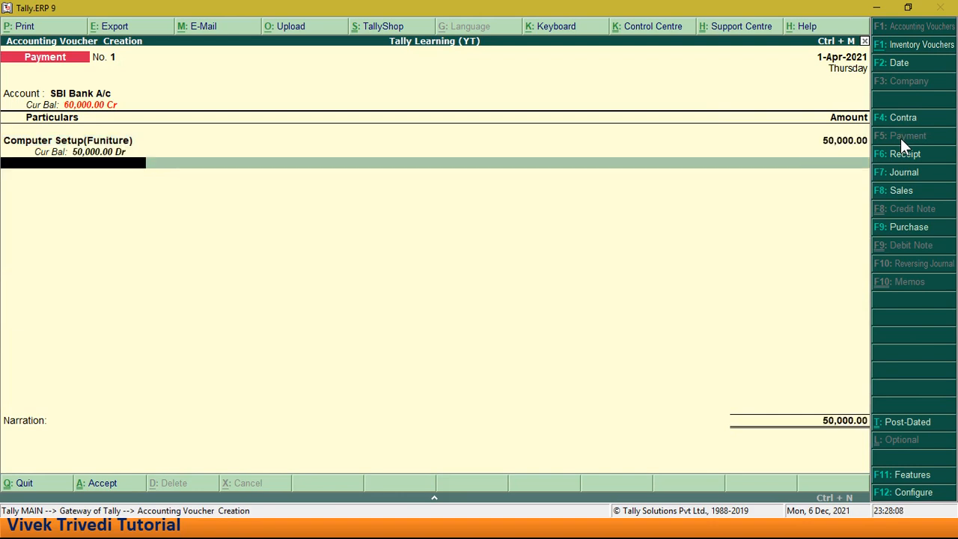
# - Finish the particulars, keep the default Cheque bank allocation and save the Payment voucher without a narration
pyautogui.press('Return')
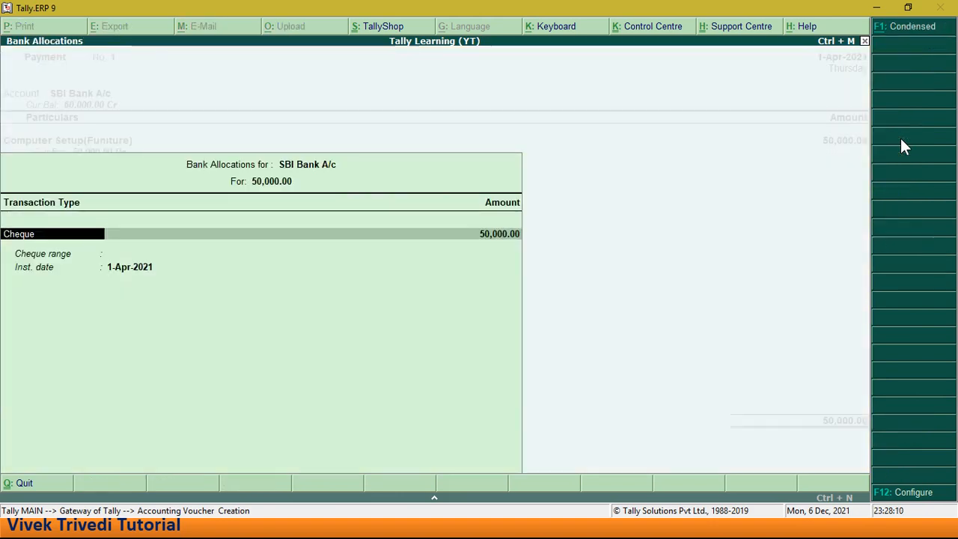
pyautogui.press('Return')
pyautogui.press('Return')
pyautogui.press('Return')
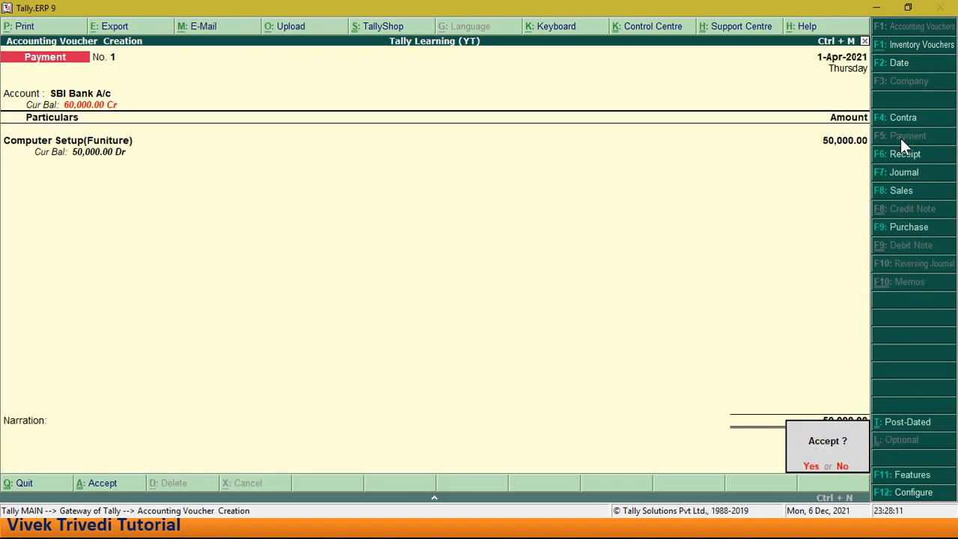
pyautogui.press('Return')
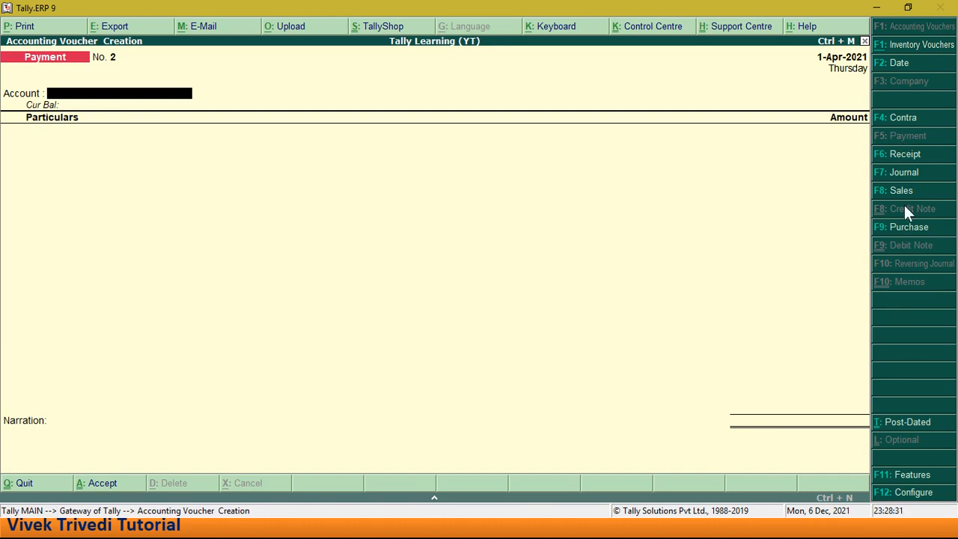
# - Start a Purchase voucher with supplier invoice number 1001, dated 1-Apr-2021
pyautogui.click(890, 227)
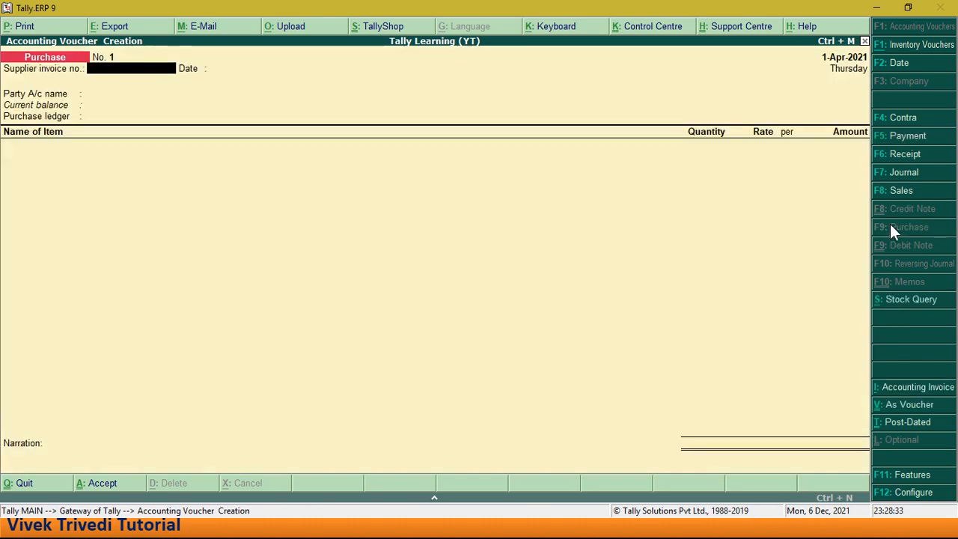
pyautogui.write('1001')
pyautogui.press('Return')
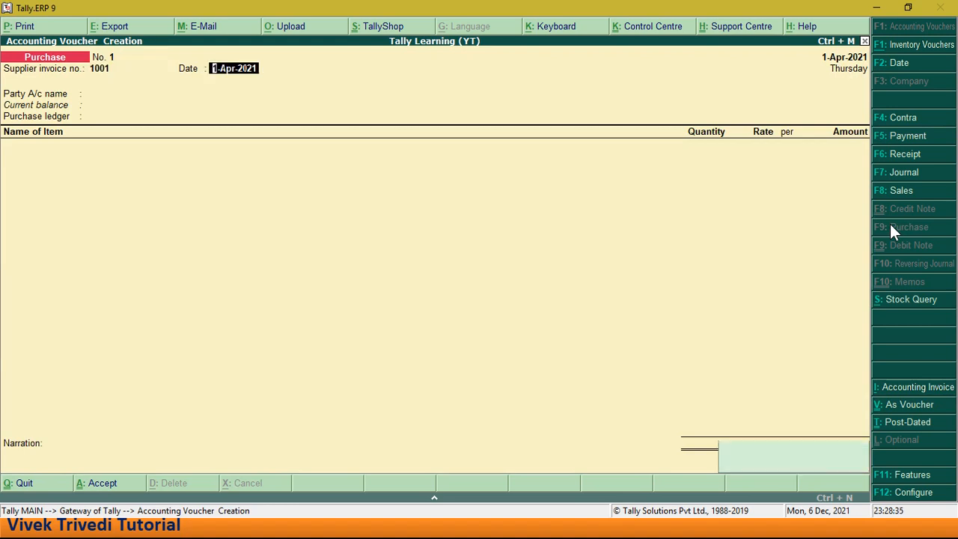
pyautogui.press('Return')
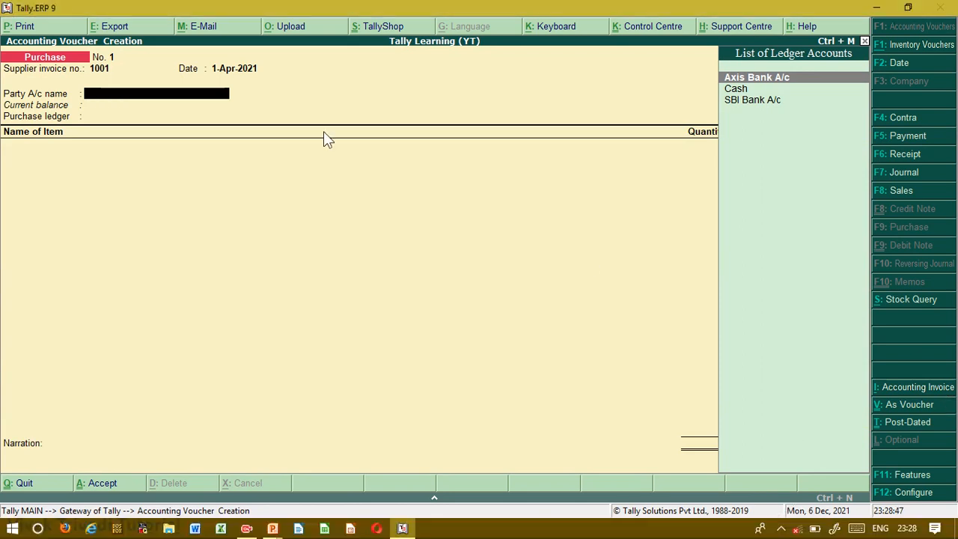
# - Begin a new party ledger from within the Purchase voucher, entering the creditor's name and leaving the alias blank
pyautogui.hotkey('alt', 'c')
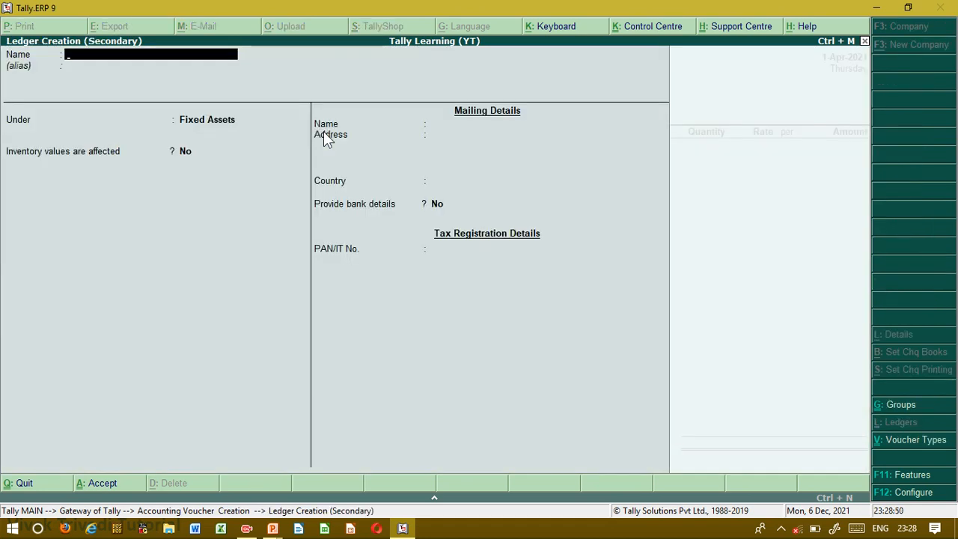
pyautogui.write('Mr Shyam Cr')
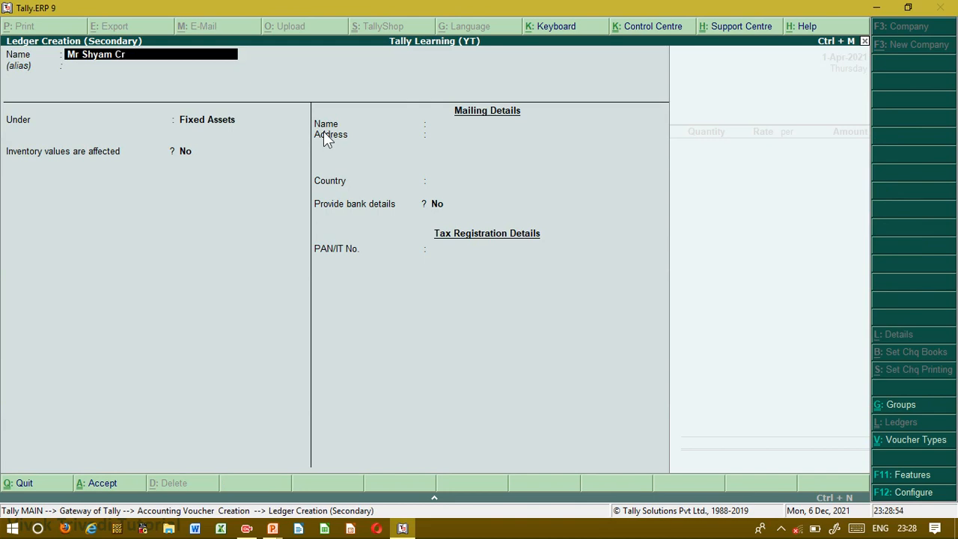
pyautogui.write('editor')
pyautogui.press('Return')
pyautogui.press('Return')
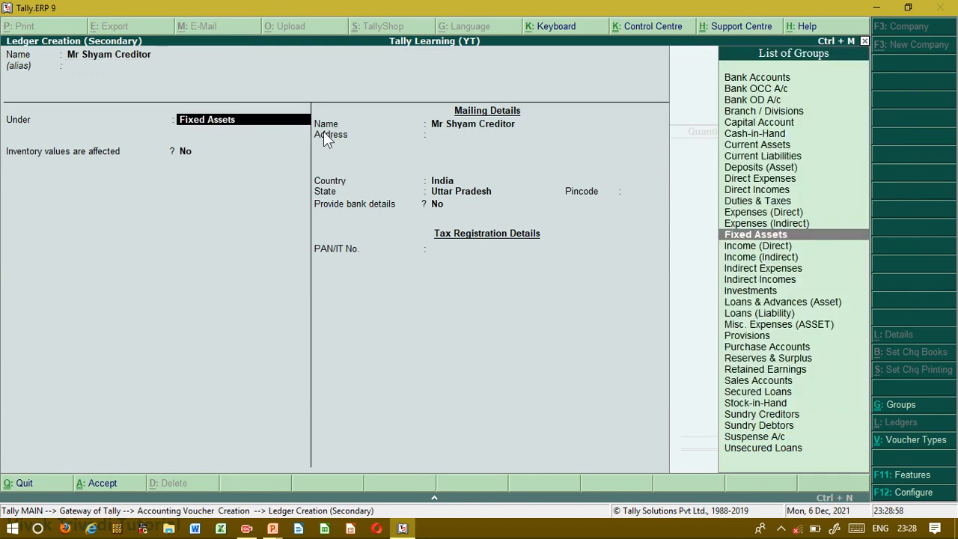
# - Place the party ledger under Sundry Creditors, save it and accept the default supplier details for the voucher
pyautogui.write('Su')
pyautogui.press('Down')
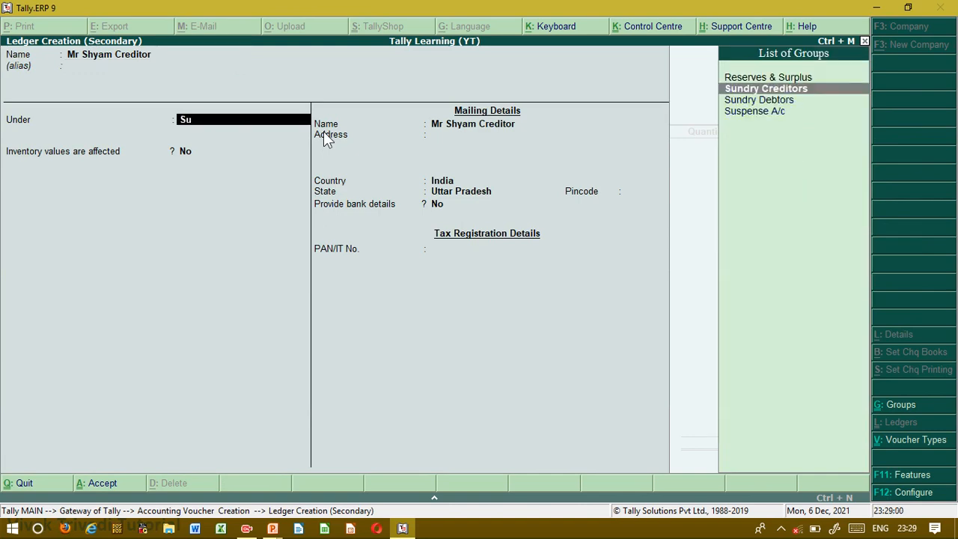
pyautogui.press('Return')
pyautogui.hotkey('ctrl', 'a')
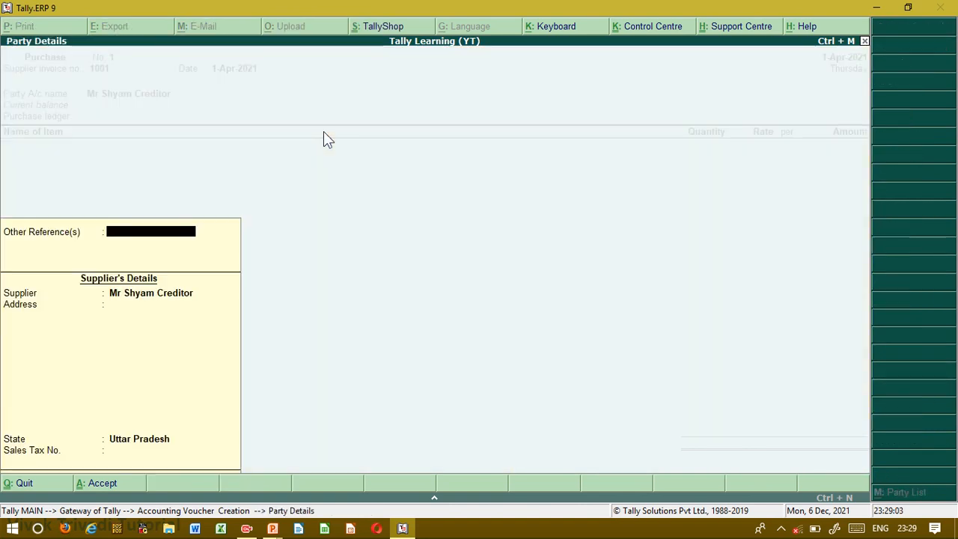
pyautogui.press('Return')
pyautogui.press('Return')
pyautogui.press('Return')
pyautogui.press('Return')
pyautogui.press('Return')
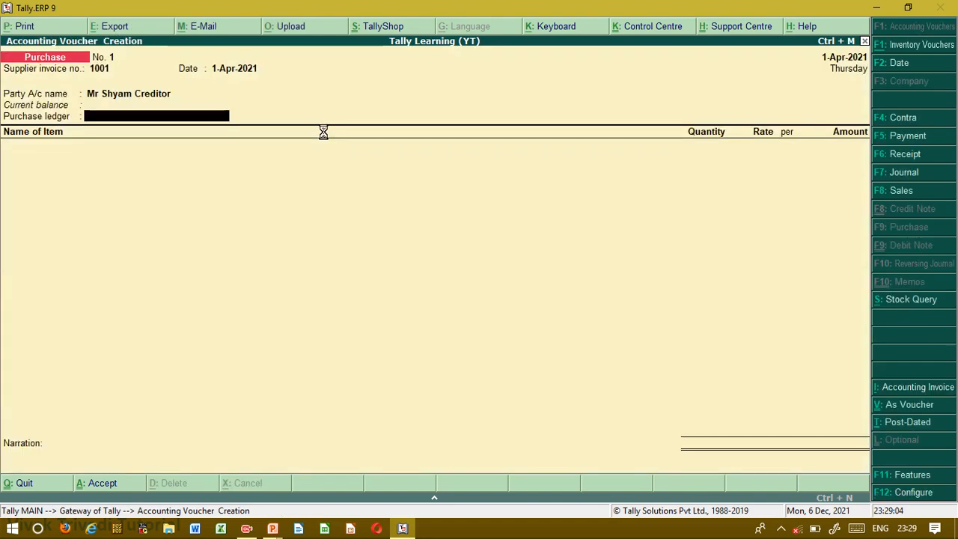
# - Create the ledger Purchase A/c under Purchase Accounts with inventory values affected, and use it as the purchase ledger
pyautogui.hotkey('alt', 'c')
pyautogui.write('Purchas')
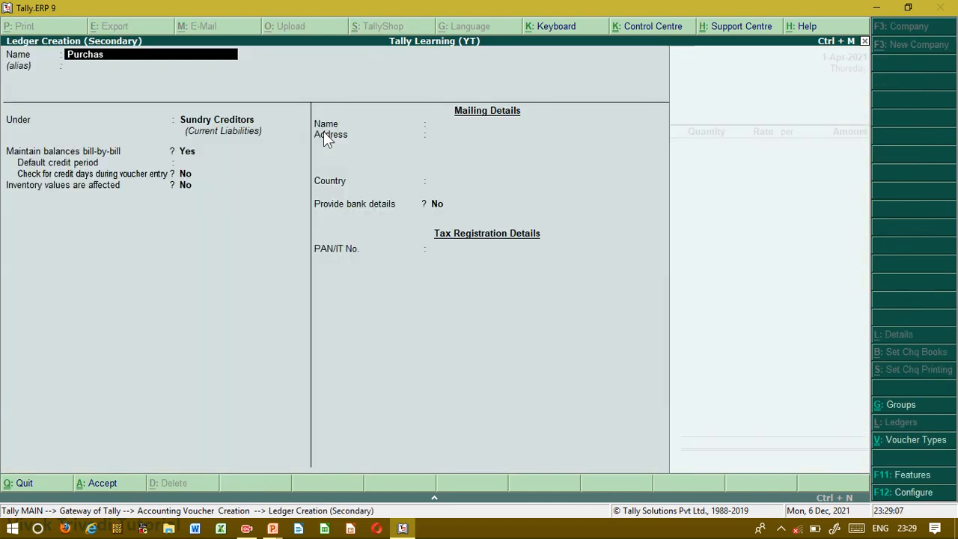
pyautogui.write('e A/c')
pyautogui.press('Return')
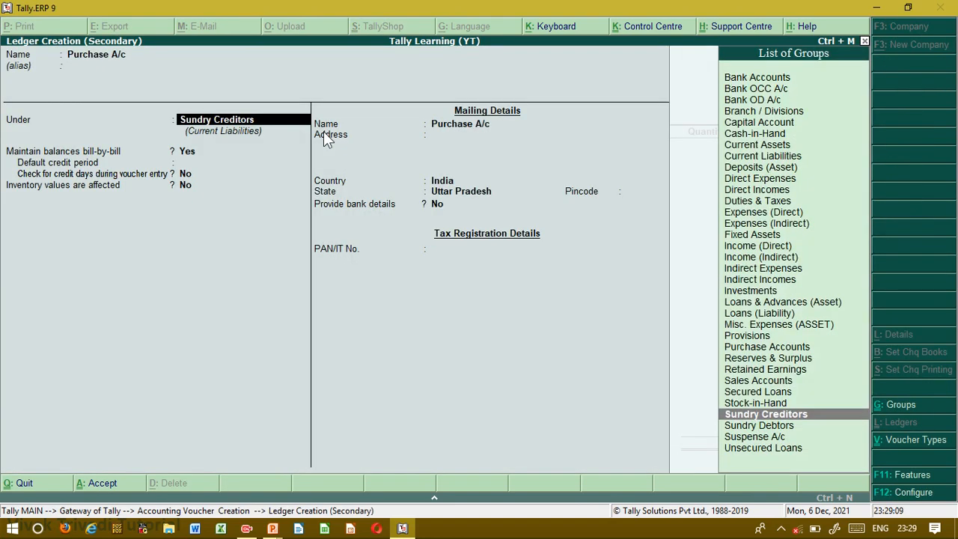
pyautogui.write('P')
pyautogui.press('Return')
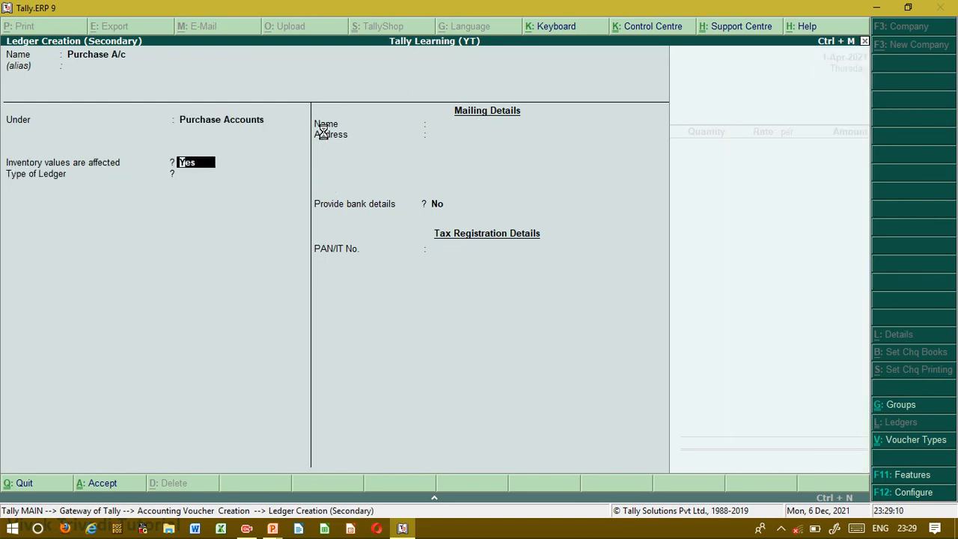
pyautogui.press('Return')
pyautogui.press('Return')
pyautogui.press('Return')
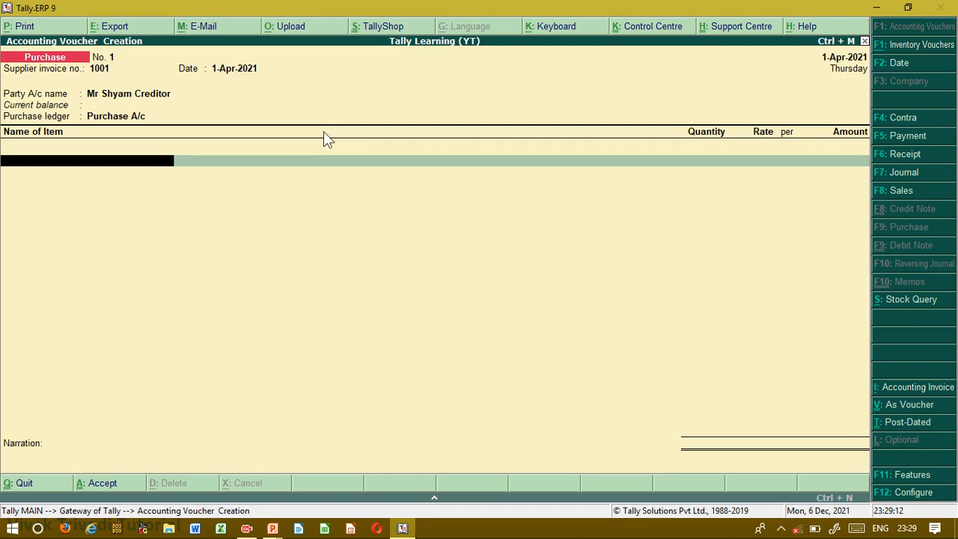
# - Begin a new stock item named Monitor under Primary from within the Purchase voucher
pyautogui.hotkey('alt', 'c')
pyautogui.write('Monitor')
pyautogui.press('Return')
pyautogui.press('Return')
pyautogui.press('Return')
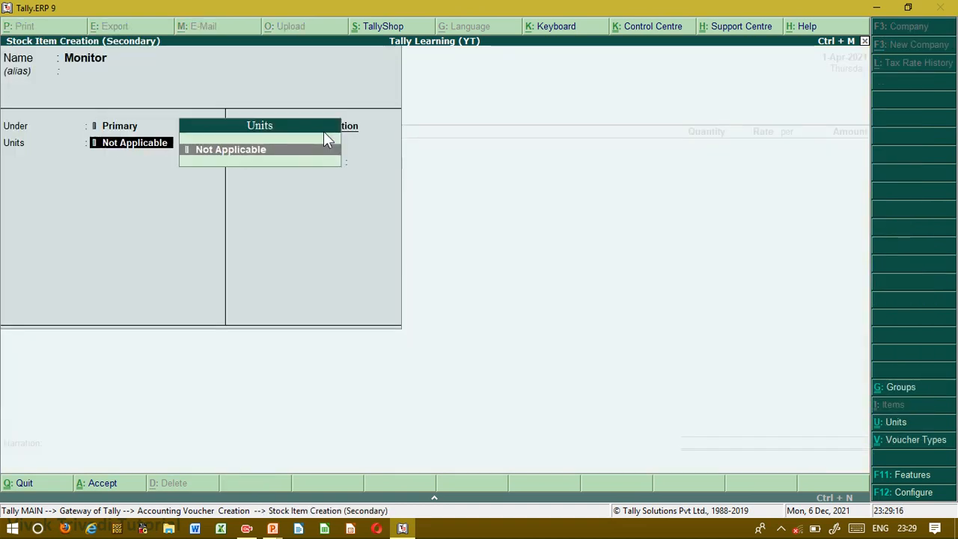
# - Create a simple unit with the symbol pcs for the Monitor item, leaving its formal name blank
pyautogui.hotkey('alt', 'c')
pyautogui.press('Return')
pyautogui.write('pcs')
pyautogui.press('Return')
pyautogui.press('Return')
pyautogui.press('Return')
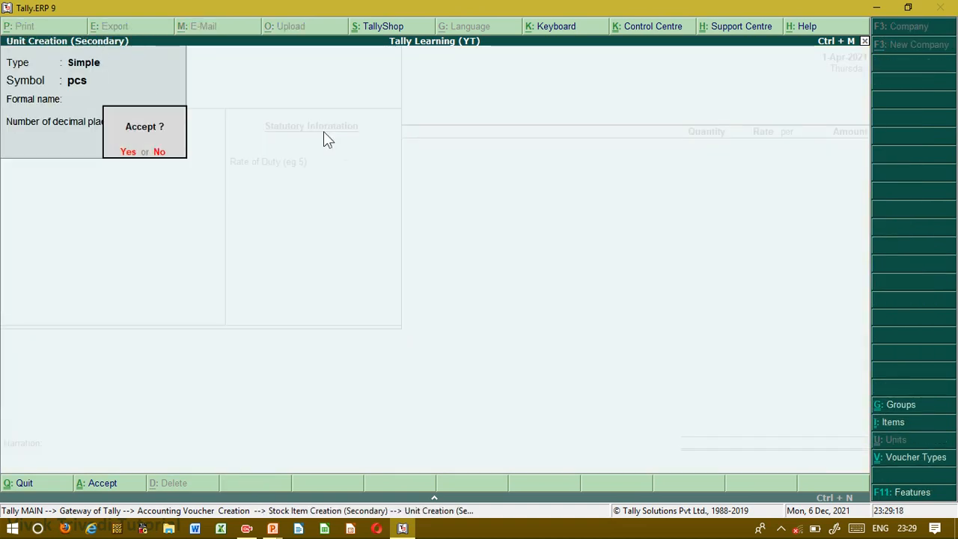
pyautogui.press('Return')
pyautogui.press('Return')
pyautogui.press('Return')
pyautogui.press('Return')
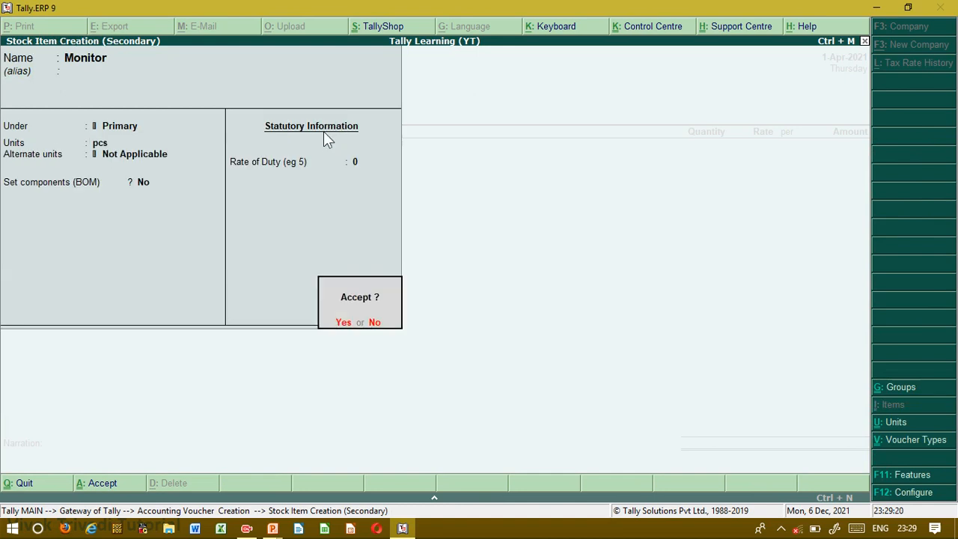
# - Save the Monitor stock item with no alternate unit and the remaining details at their defaults
pyautogui.press('Return')
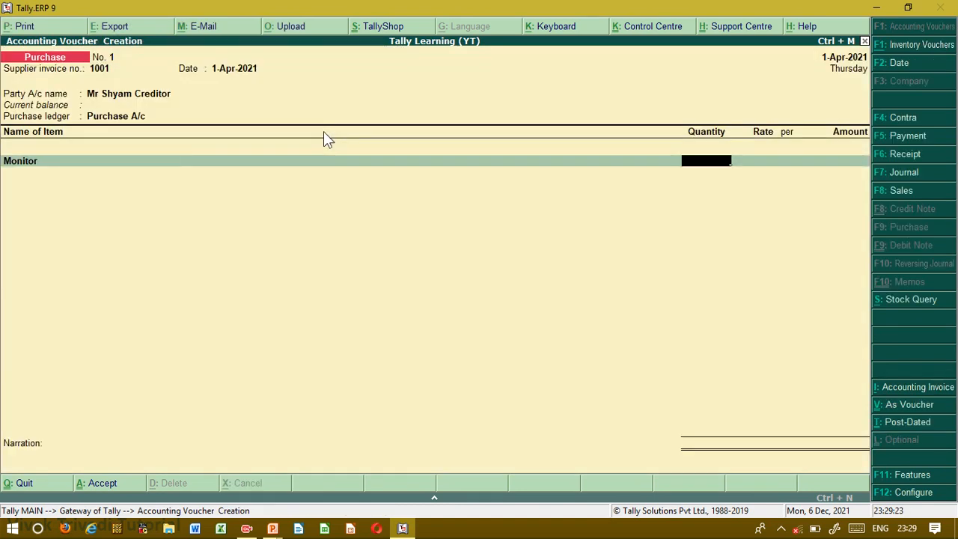
# - Enter a quantity of 5 pcs at a rate of 4,000 per piece for Monitor and accept the amount
pyautogui.write('5')
pyautogui.press('Return')
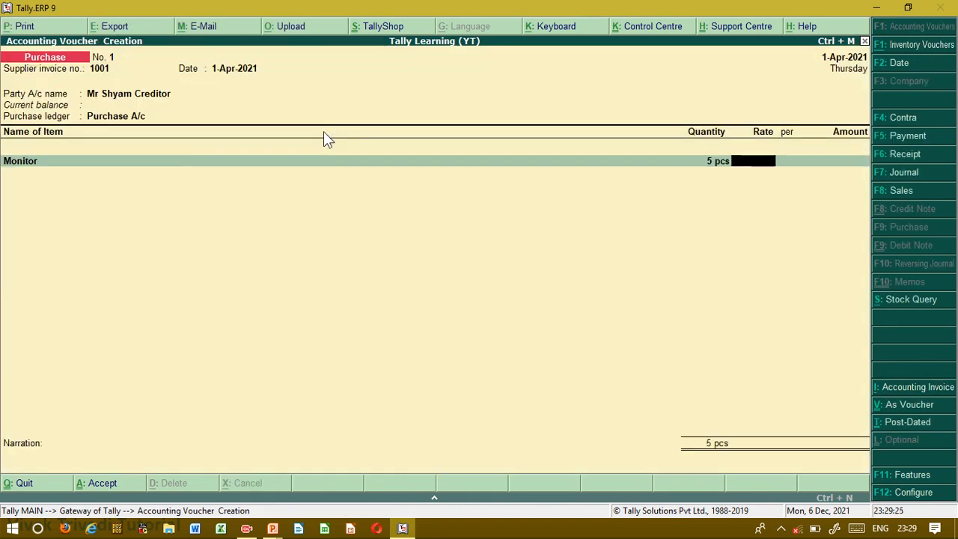
pyautogui.write('4000')
pyautogui.press('Return')
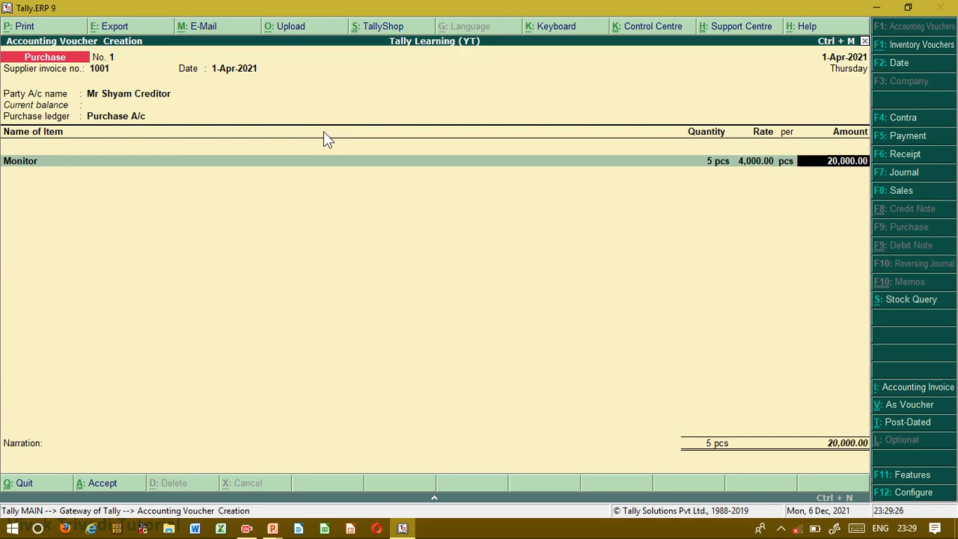
pyautogui.press('Return')
# - End the item list, keep the bill-wise New Ref 1001 for the full amount and save the Purchase voucher
pyautogui.press('Return')
pyautogui.press('Return')
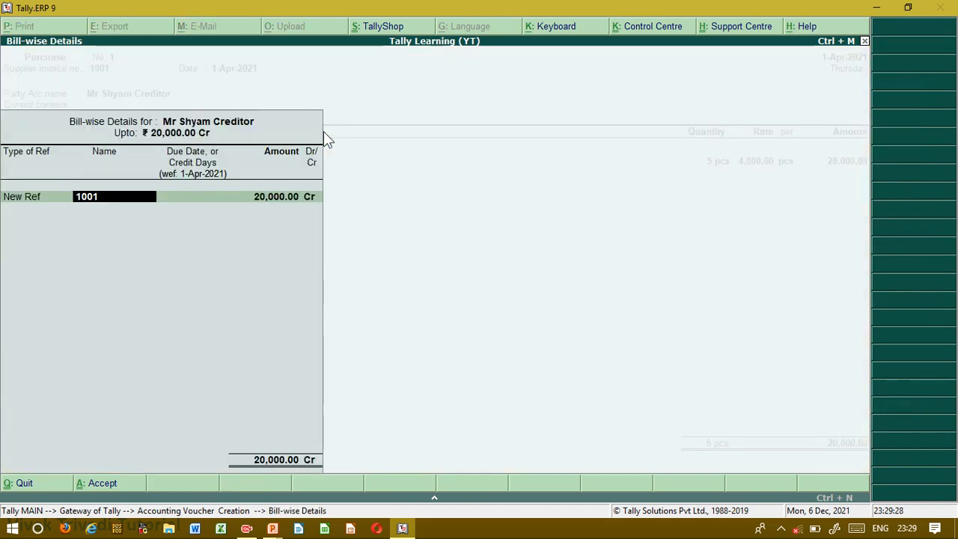
pyautogui.press('Return')
pyautogui.press('Return')
pyautogui.press('Return')
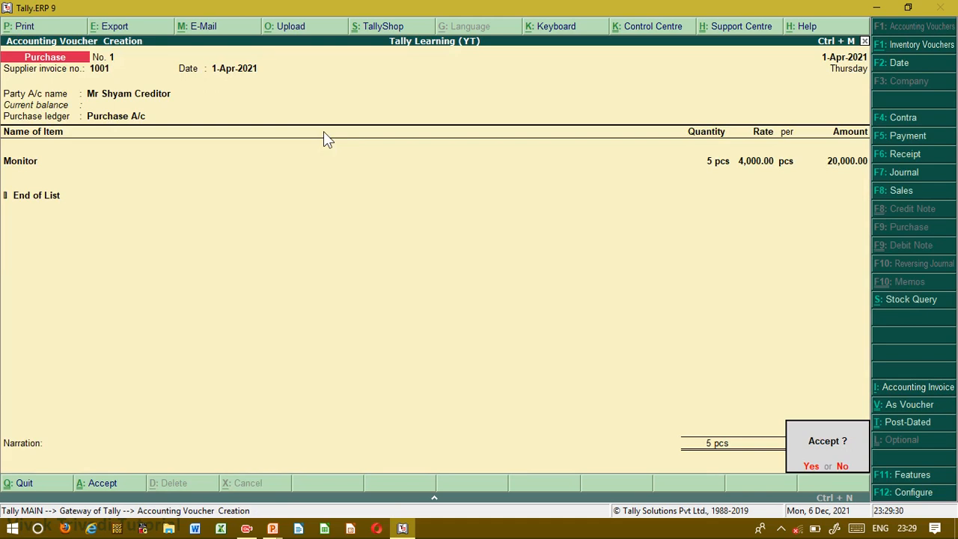
pyautogui.press('Return')
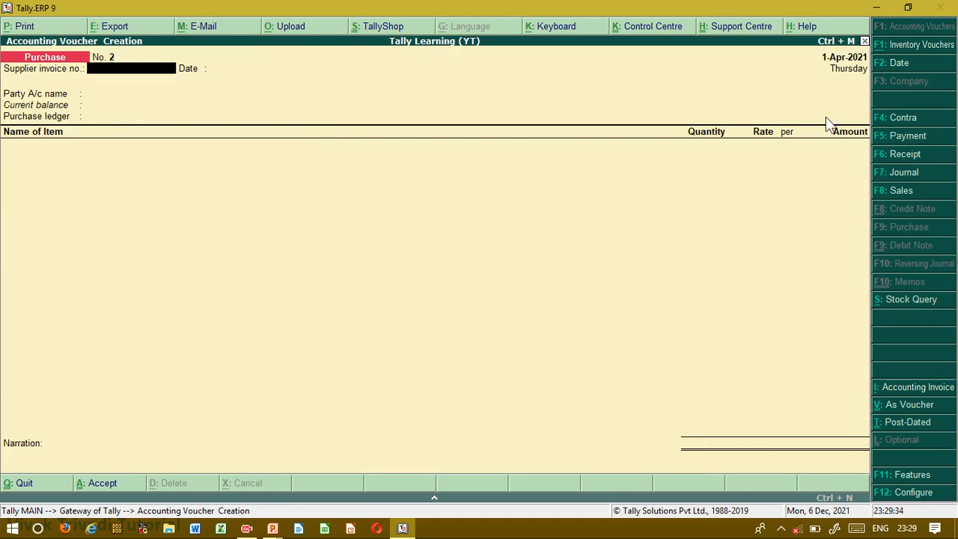
# - Switch to a new Payment voucher, leave it unrecorded and return to the Gateway of Tally
pyautogui.click(895, 138)
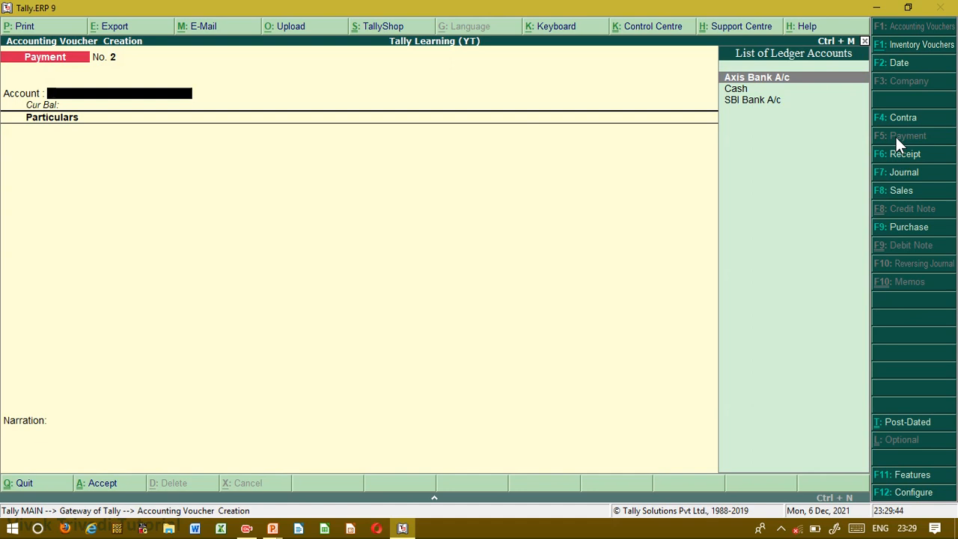
pyautogui.press('Escape')
pyautogui.press('Return')
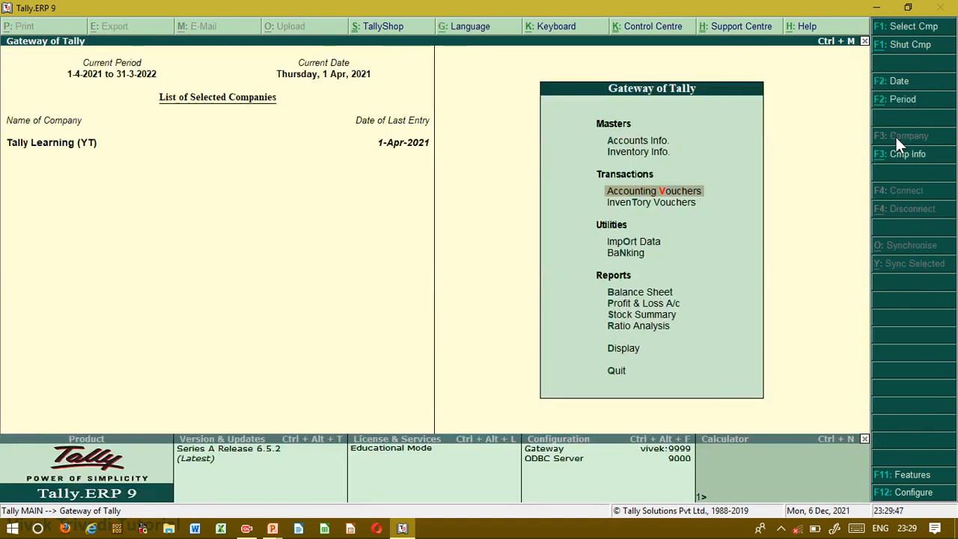
# - Open the list of single ledgers for alteration from Accounts Info
pyautogui.press('Up')
pyautogui.press('Up')
pyautogui.press('Return')
pyautogui.press('l')
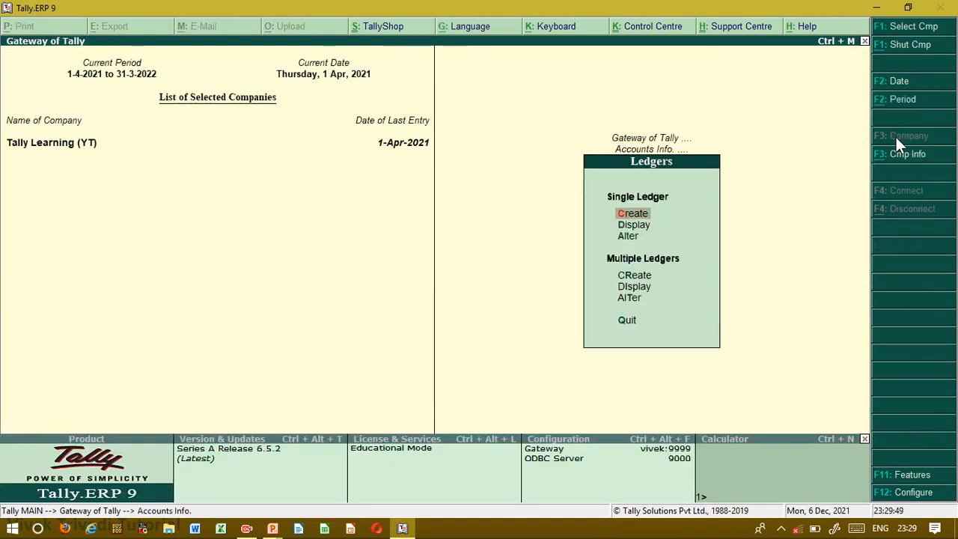
pyautogui.press('Down')
pyautogui.press('Down')
pyautogui.press('Return')
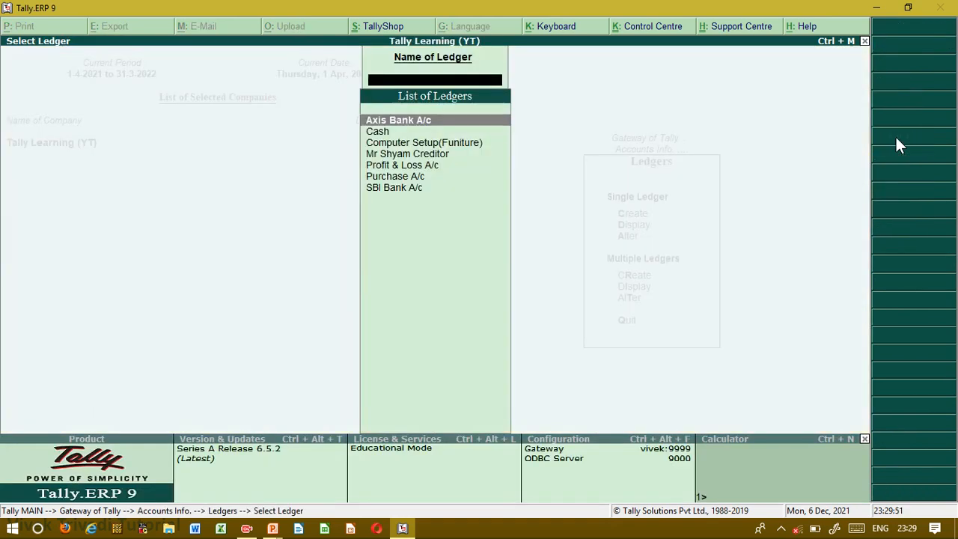
# - Alter the Cash ledger by entering an opening balance of 50,000 and save the ledger
pyautogui.press('Down')
pyautogui.press('Up')
pyautogui.press('Down')
pyautogui.press('Return')
pyautogui.press('Return')
pyautogui.press('Return')
pyautogui.press('Return')
pyautogui.press('Return')
pyautogui.press('Return')
pyautogui.press('Return')
pyautogui.press('Return')
pyautogui.press('Return')
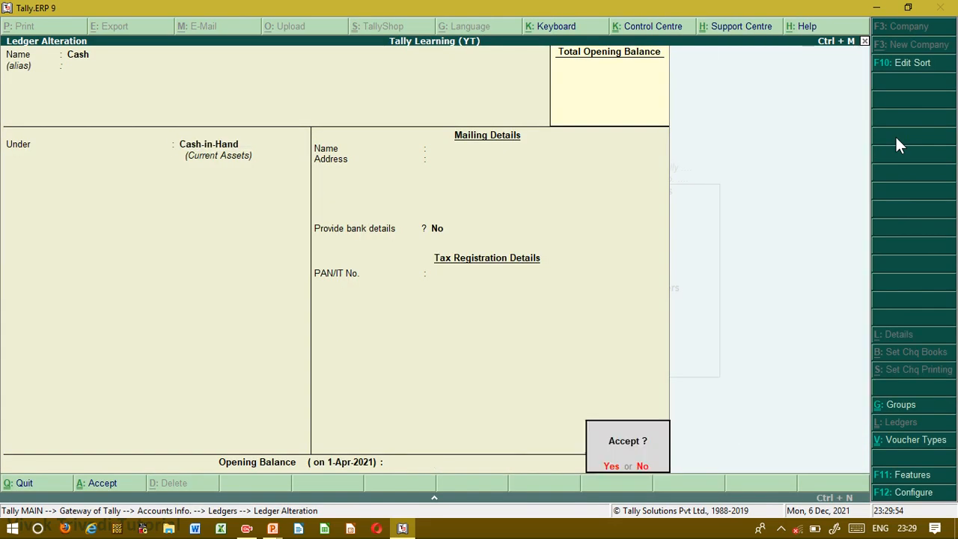
pyautogui.press('n')
pyautogui.press('Return')
pyautogui.press('Return')
pyautogui.press('Return')
pyautogui.press('Return')
pyautogui.press('Return')
pyautogui.press('Return')
pyautogui.press('Return')
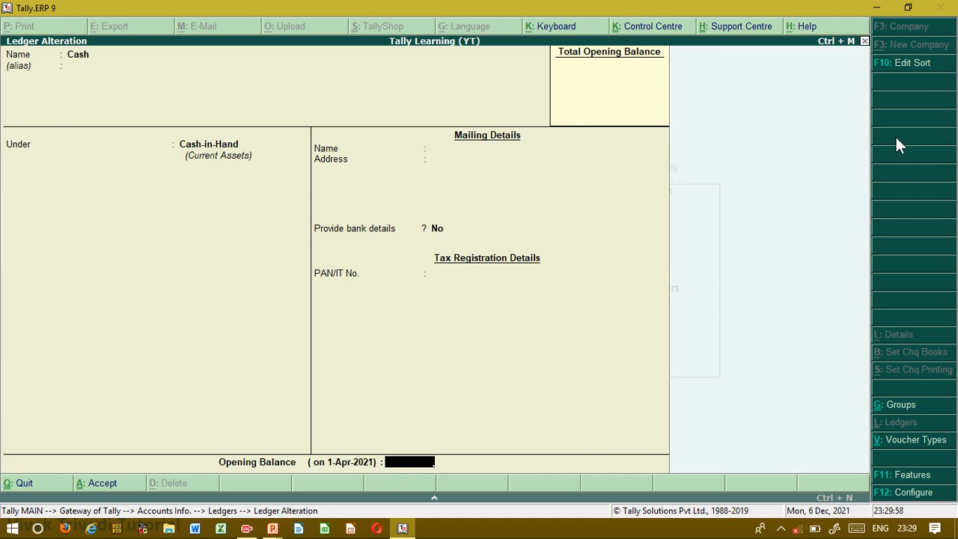
pyautogui.write('50000')
pyautogui.press('Return')
pyautogui.press('Return')
pyautogui.press('Return')
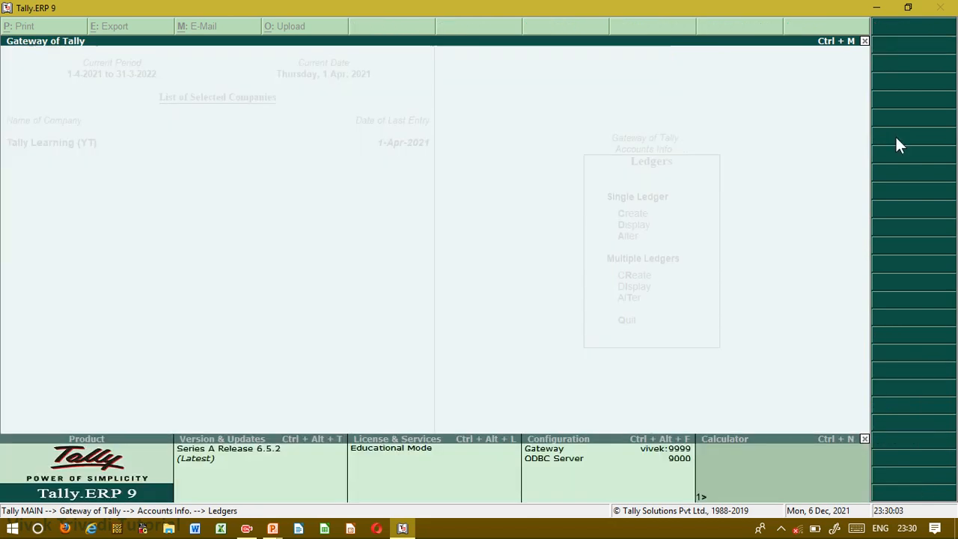
# - Return to the Gateway of Tally and start a new Payment voucher with Cash as the account
pyautogui.press('Escape')
pyautogui.press('Escape')
pyautogui.press('Escape')
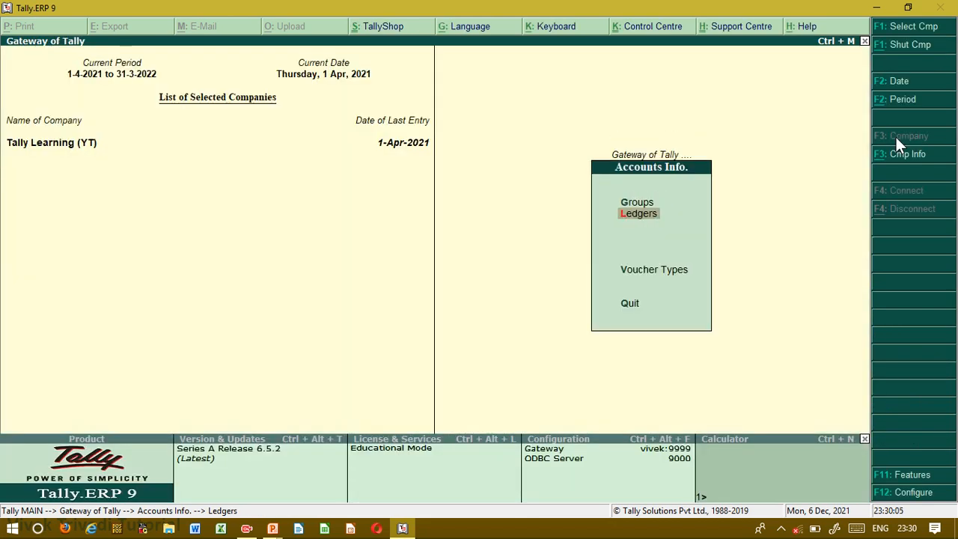
pyautogui.press('Escape')
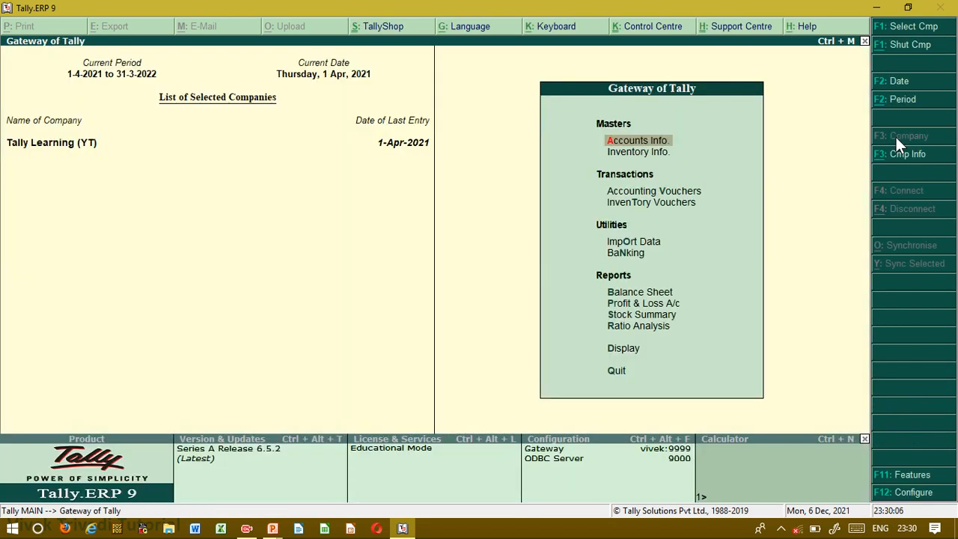
pyautogui.press('v')
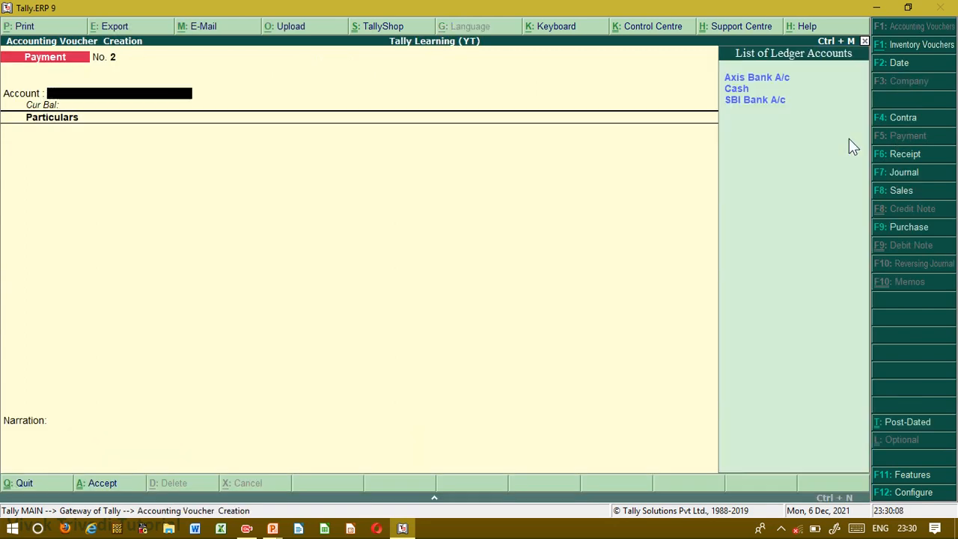
pyautogui.press('Return')
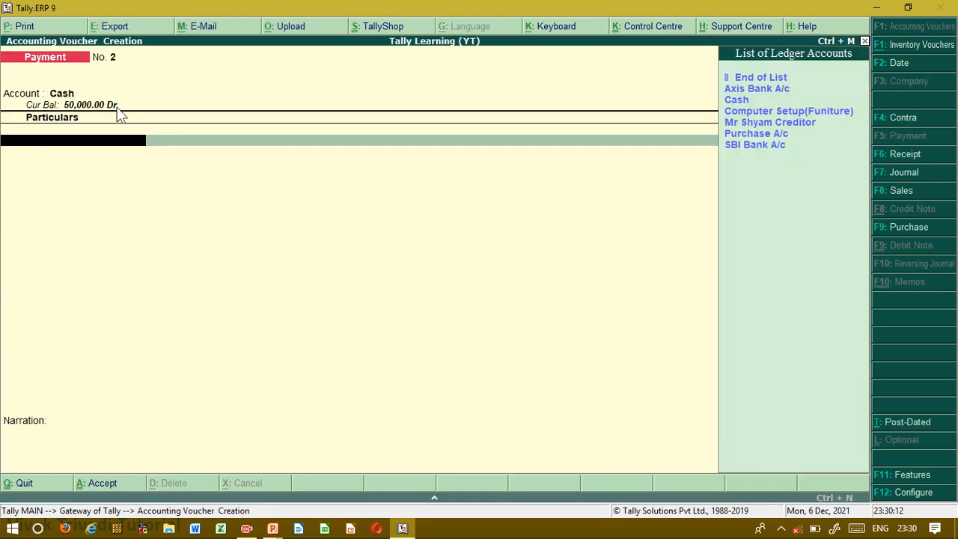
# - Add the creditor's ledger to the Payment voucher's particulars with an amount of 20,000
pyautogui.press('Down')
pyautogui.press('Down')
pyautogui.press('Down')
pyautogui.press('Down')
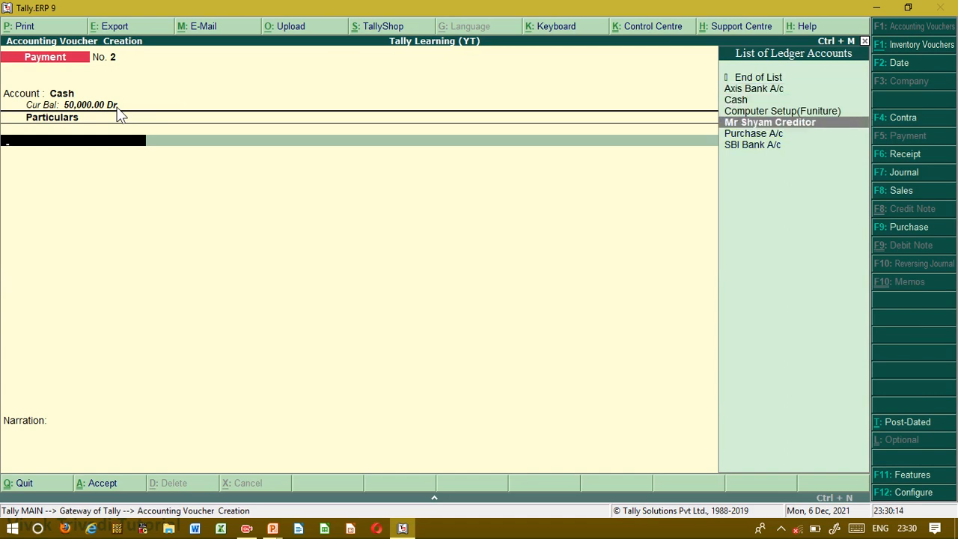
pyautogui.press('Return')
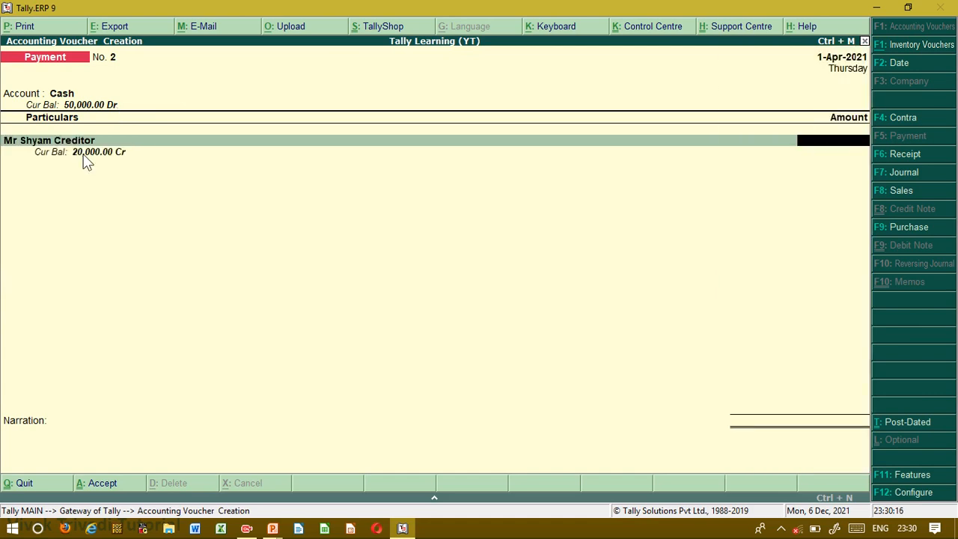
pyautogui.write('20,000')
pyautogui.press('Return')
# - Allocate the full 20,000 Dr as Agst Ref to bill 1001 and save the Payment voucher
pyautogui.press('Return')
pyautogui.press('Return')
pyautogui.press('Return')
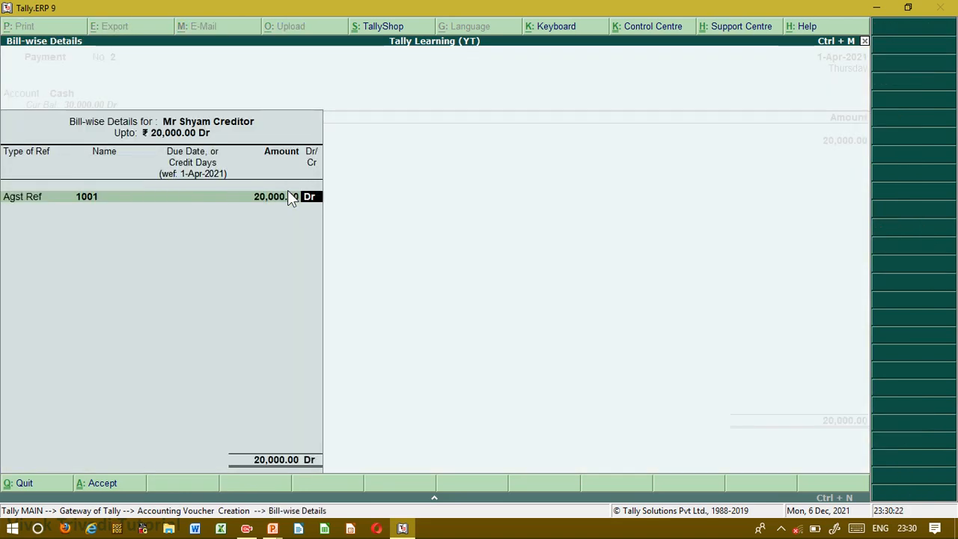
pyautogui.press('Return')
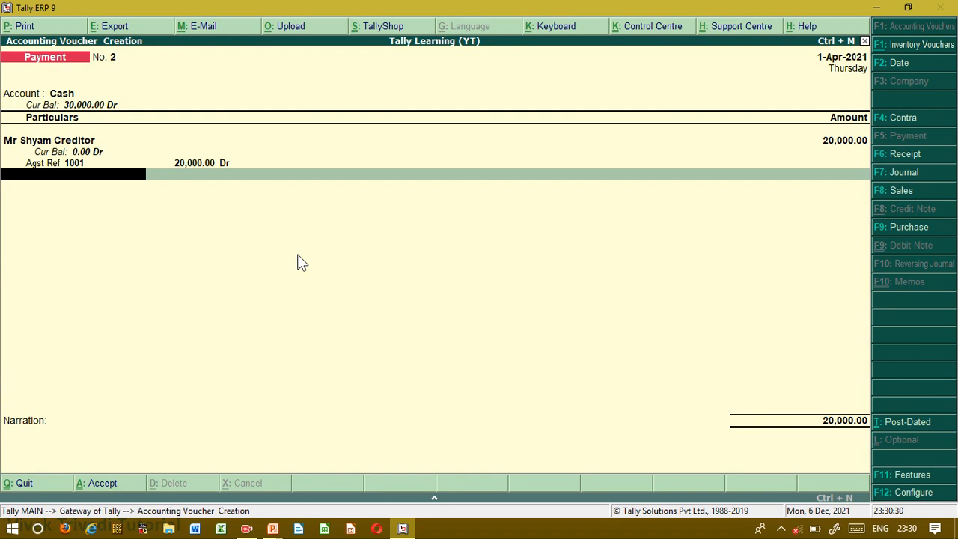
pyautogui.hotkey('ctrl', 'a')
pyautogui.press('Return')
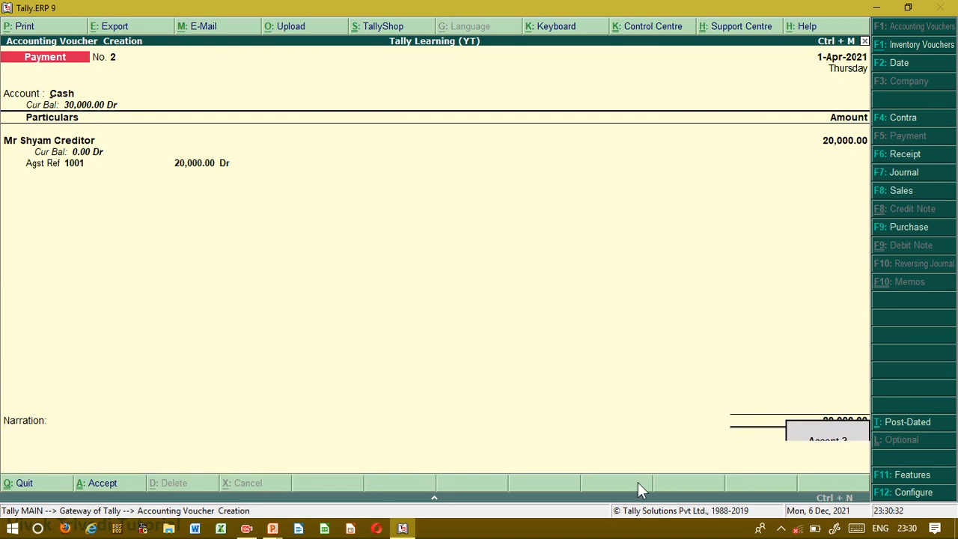